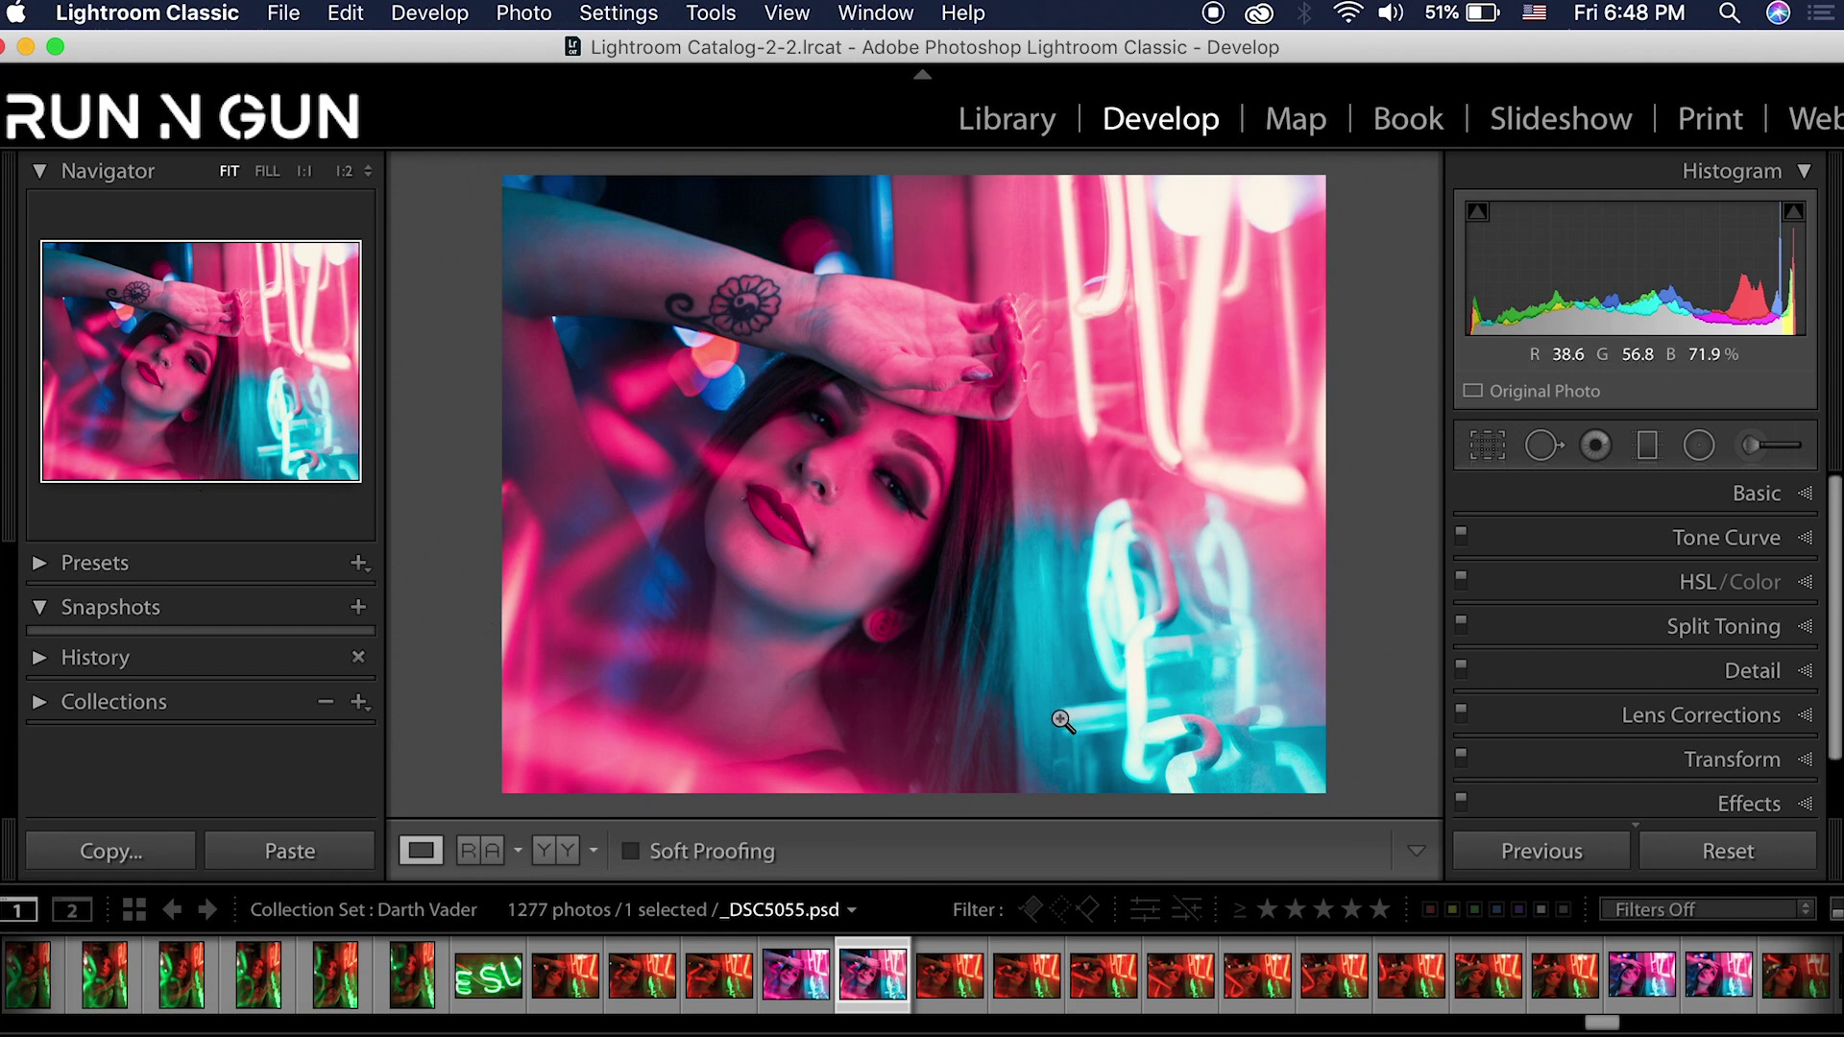
Scroll the Develop module panels to find the Presets panel beside the neon photo.
scroll(1603, 1025, "left", 2)
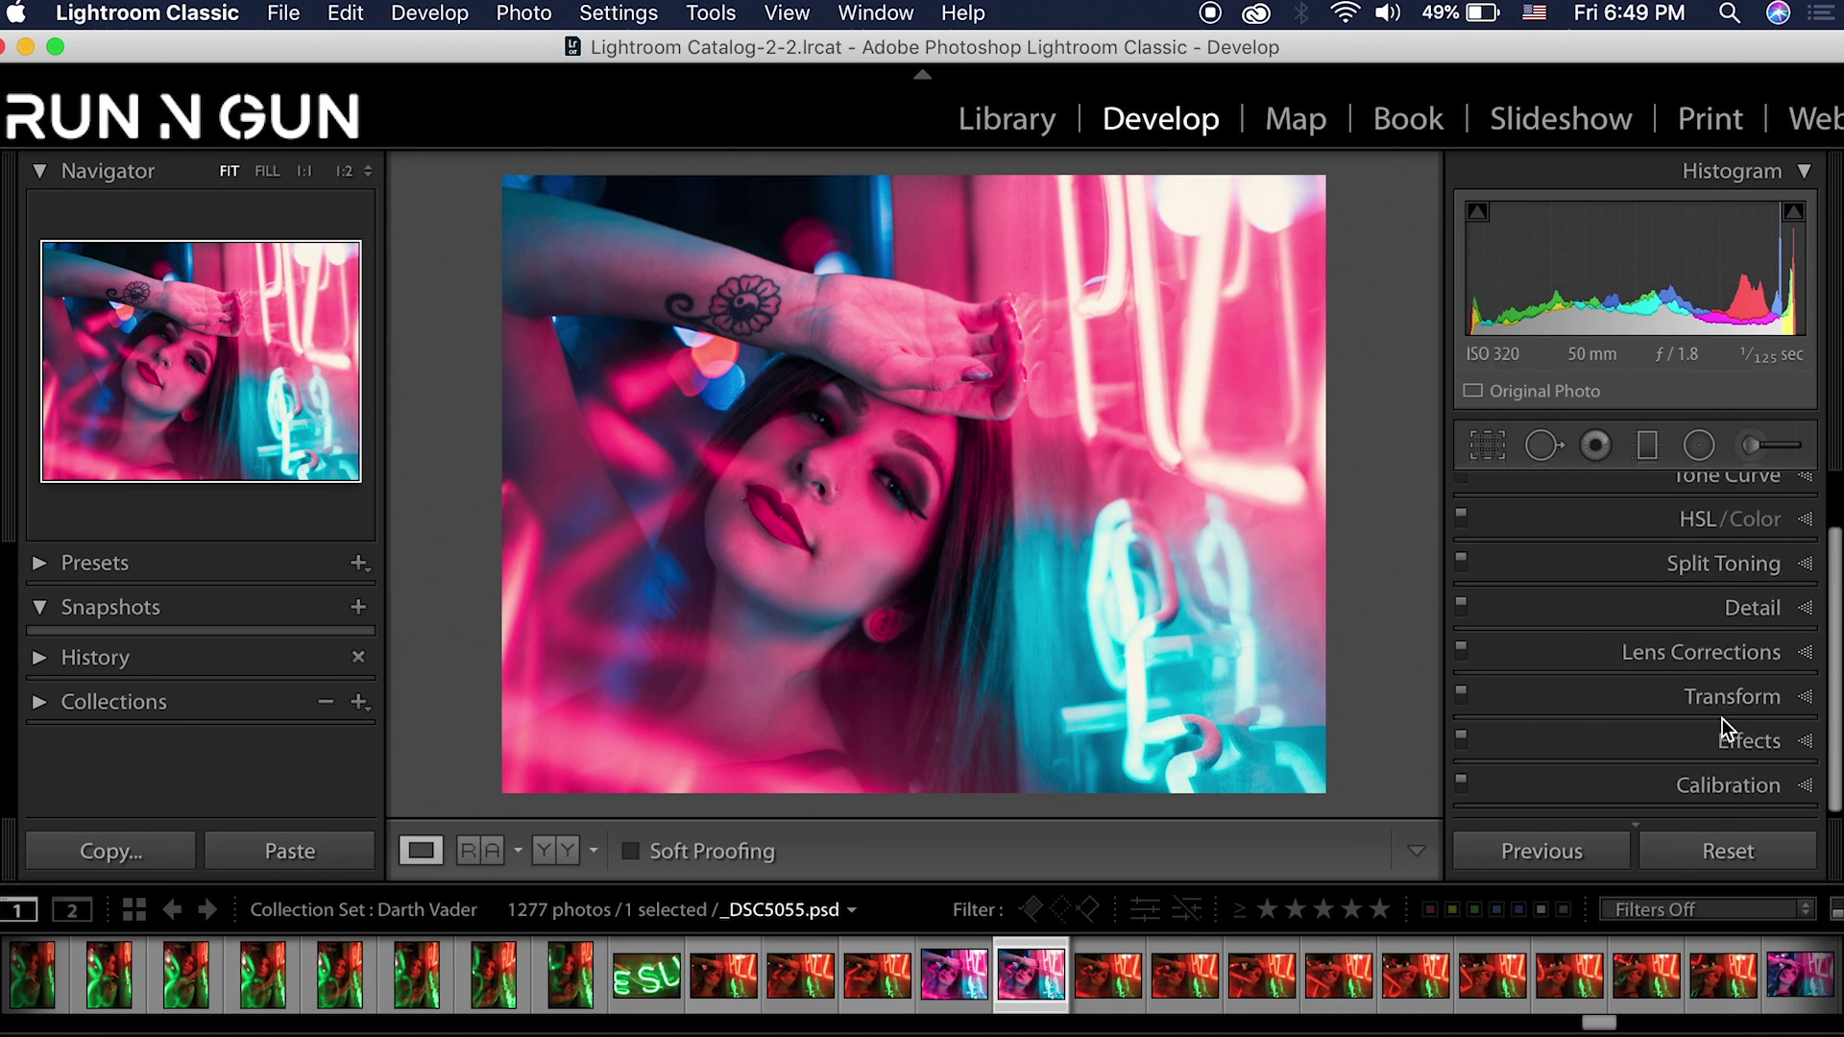
scroll(1721, 719, "up", 3)
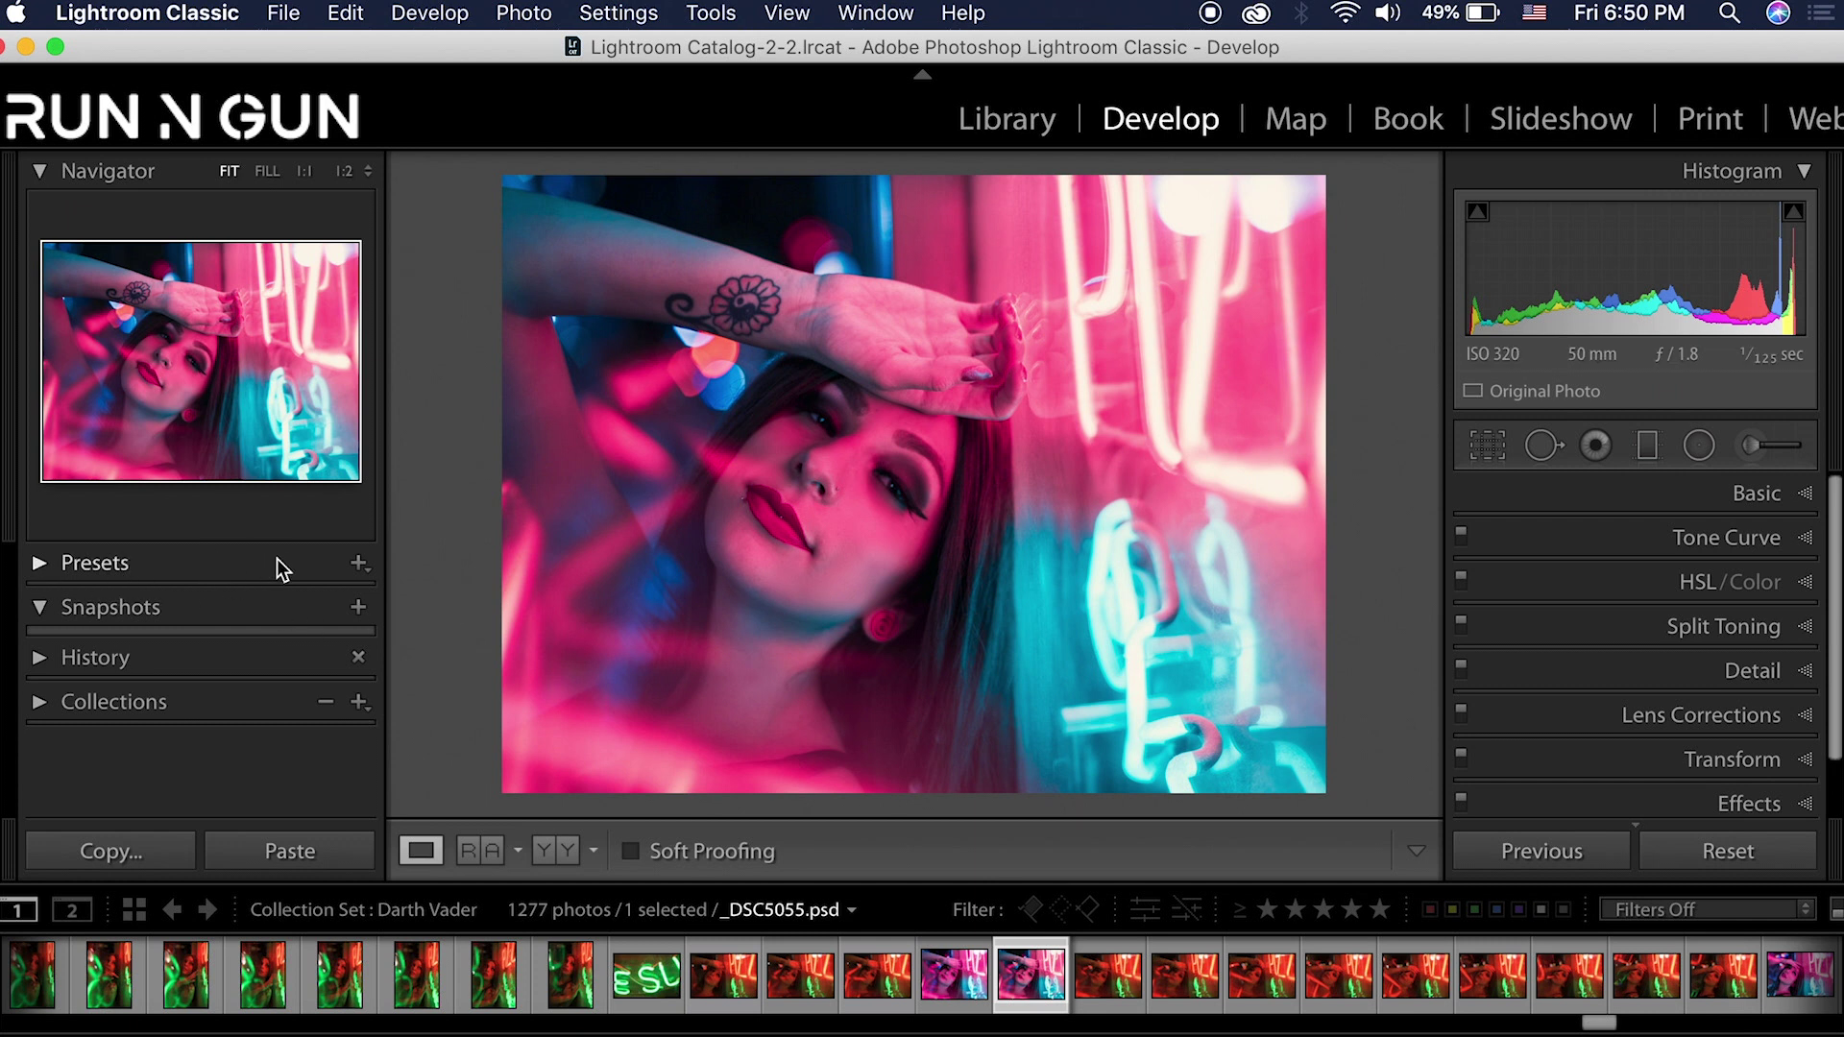
Create a new develop preset from the current edits named 'Neon Glow Preset'.
left_click(359, 565)
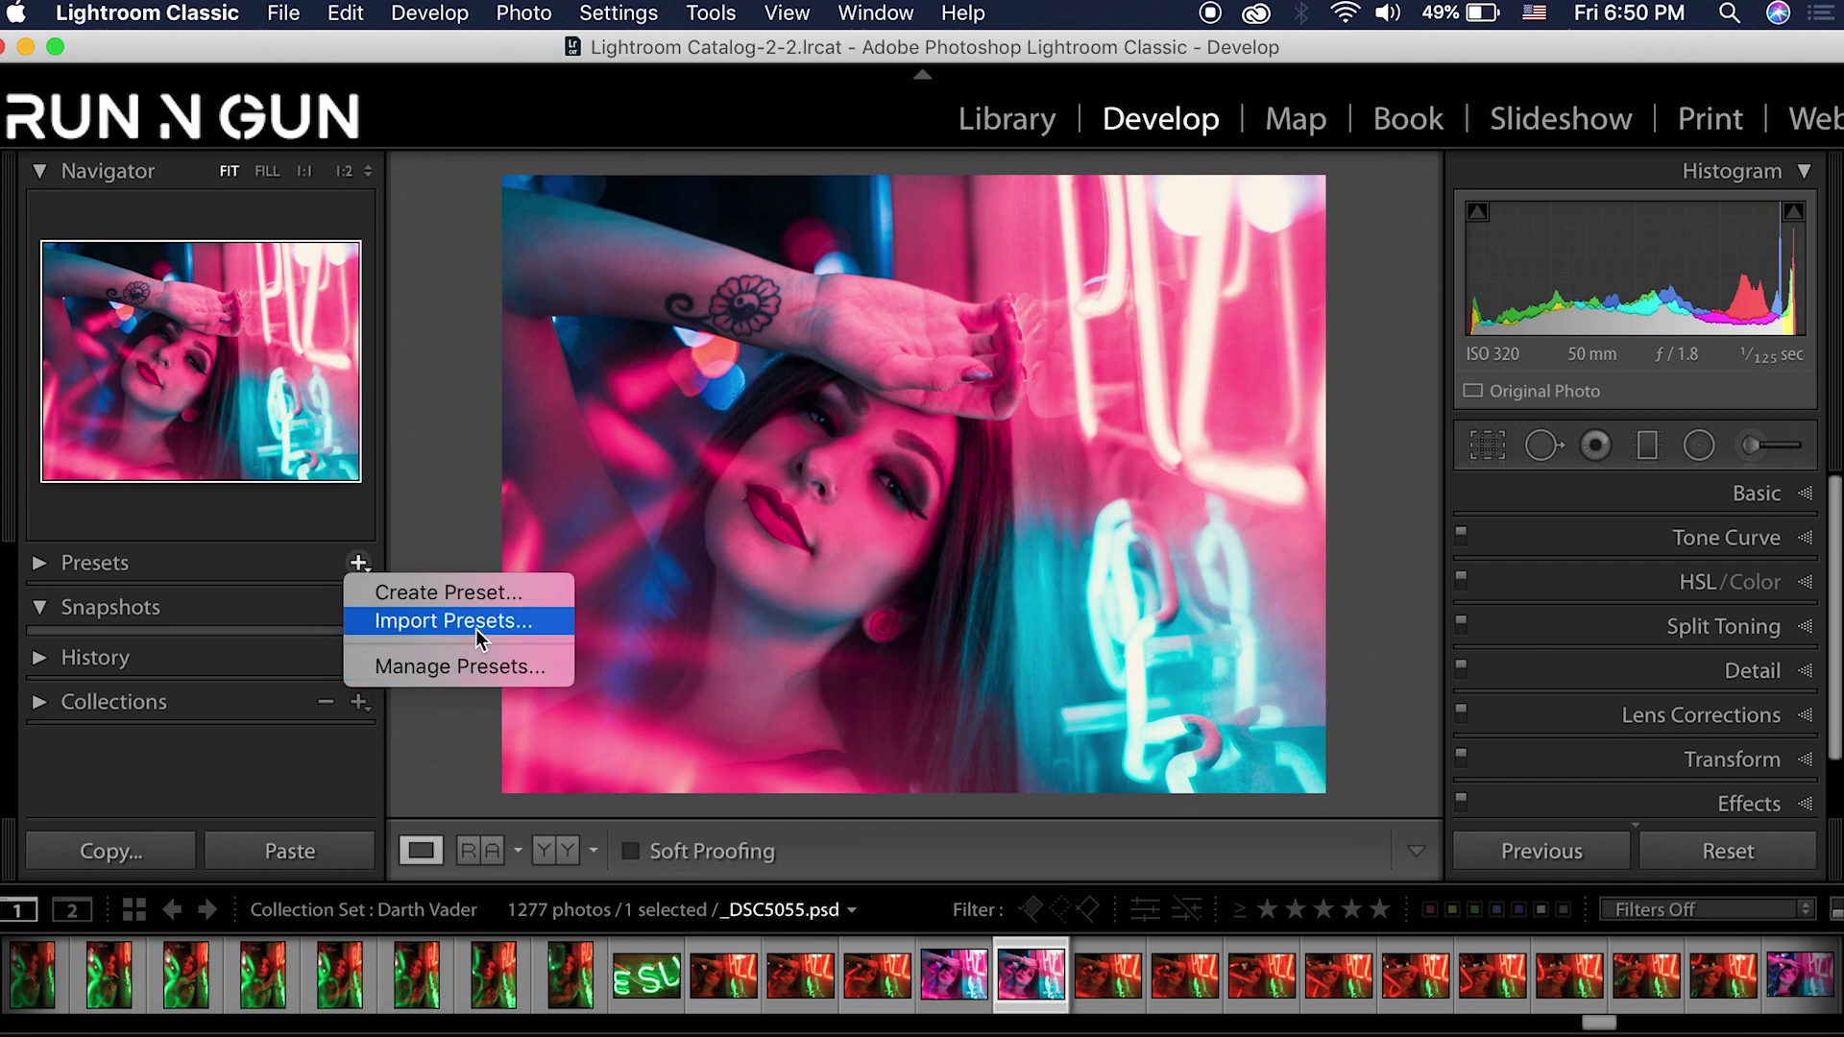
left_click(470, 601)
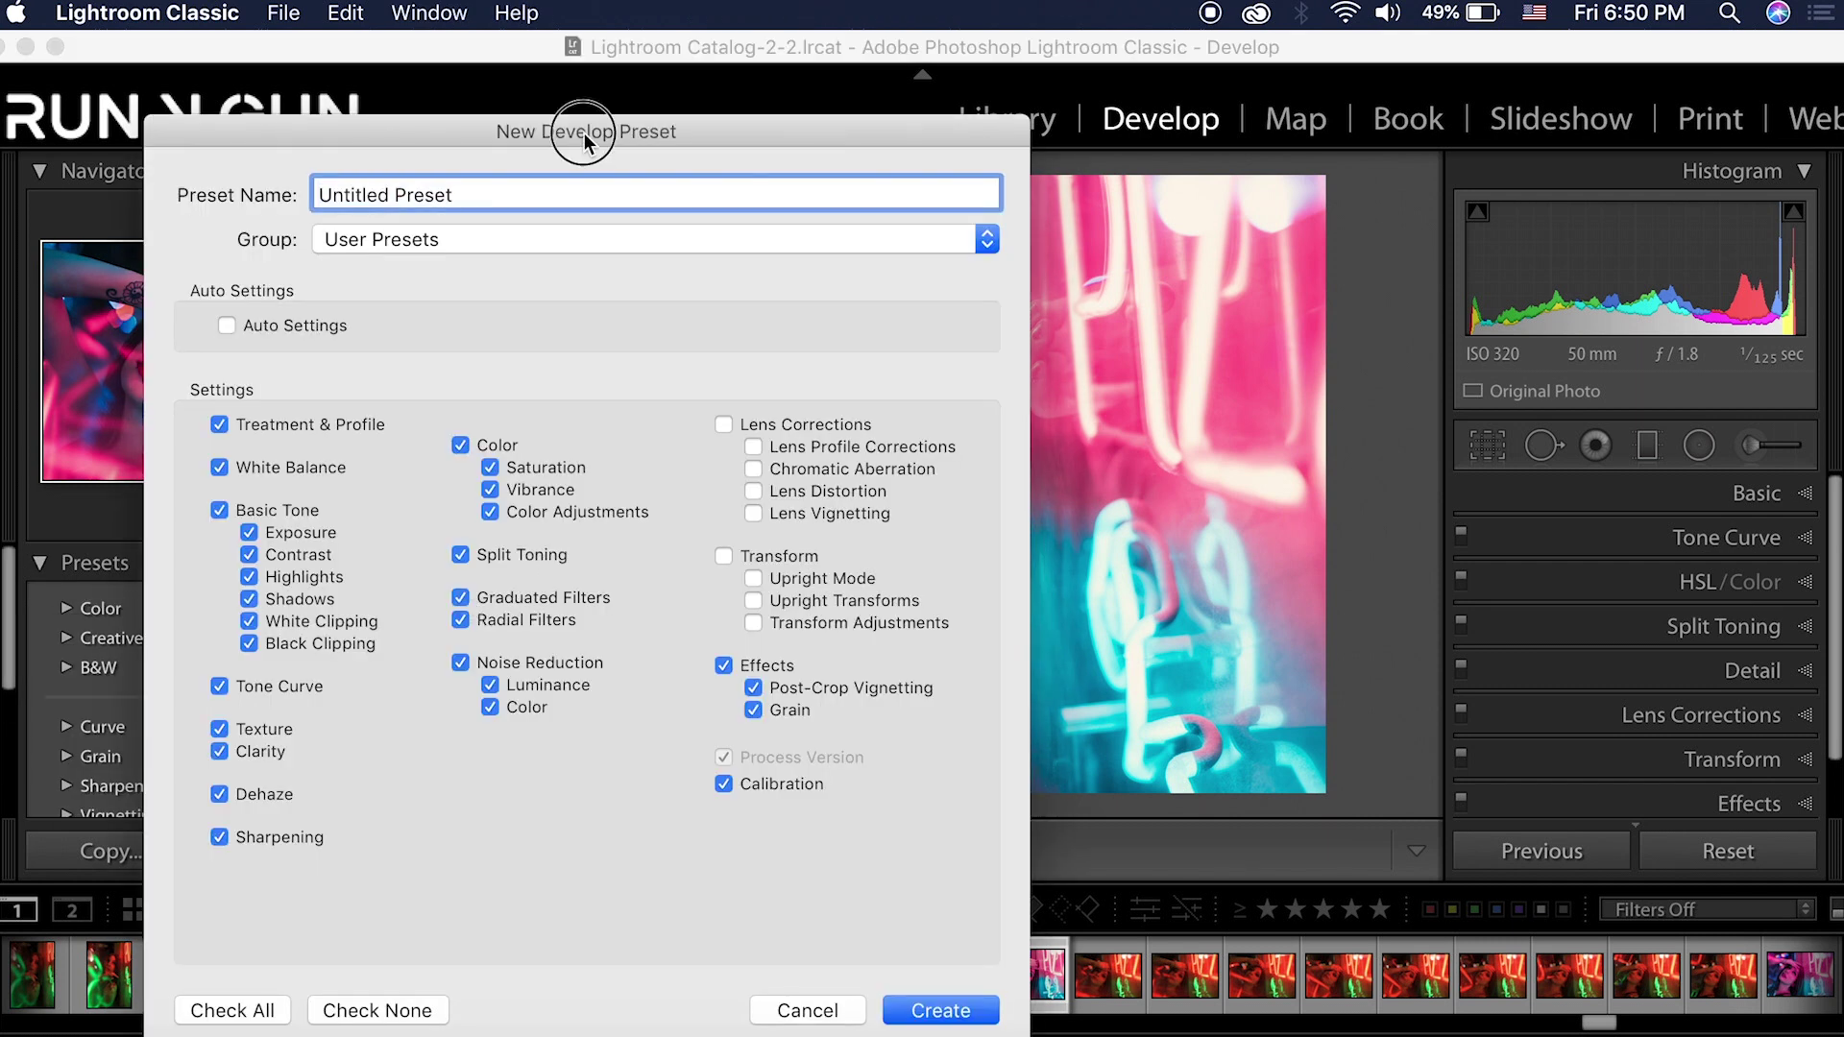
left_click_drag(584, 133, 935, 95)
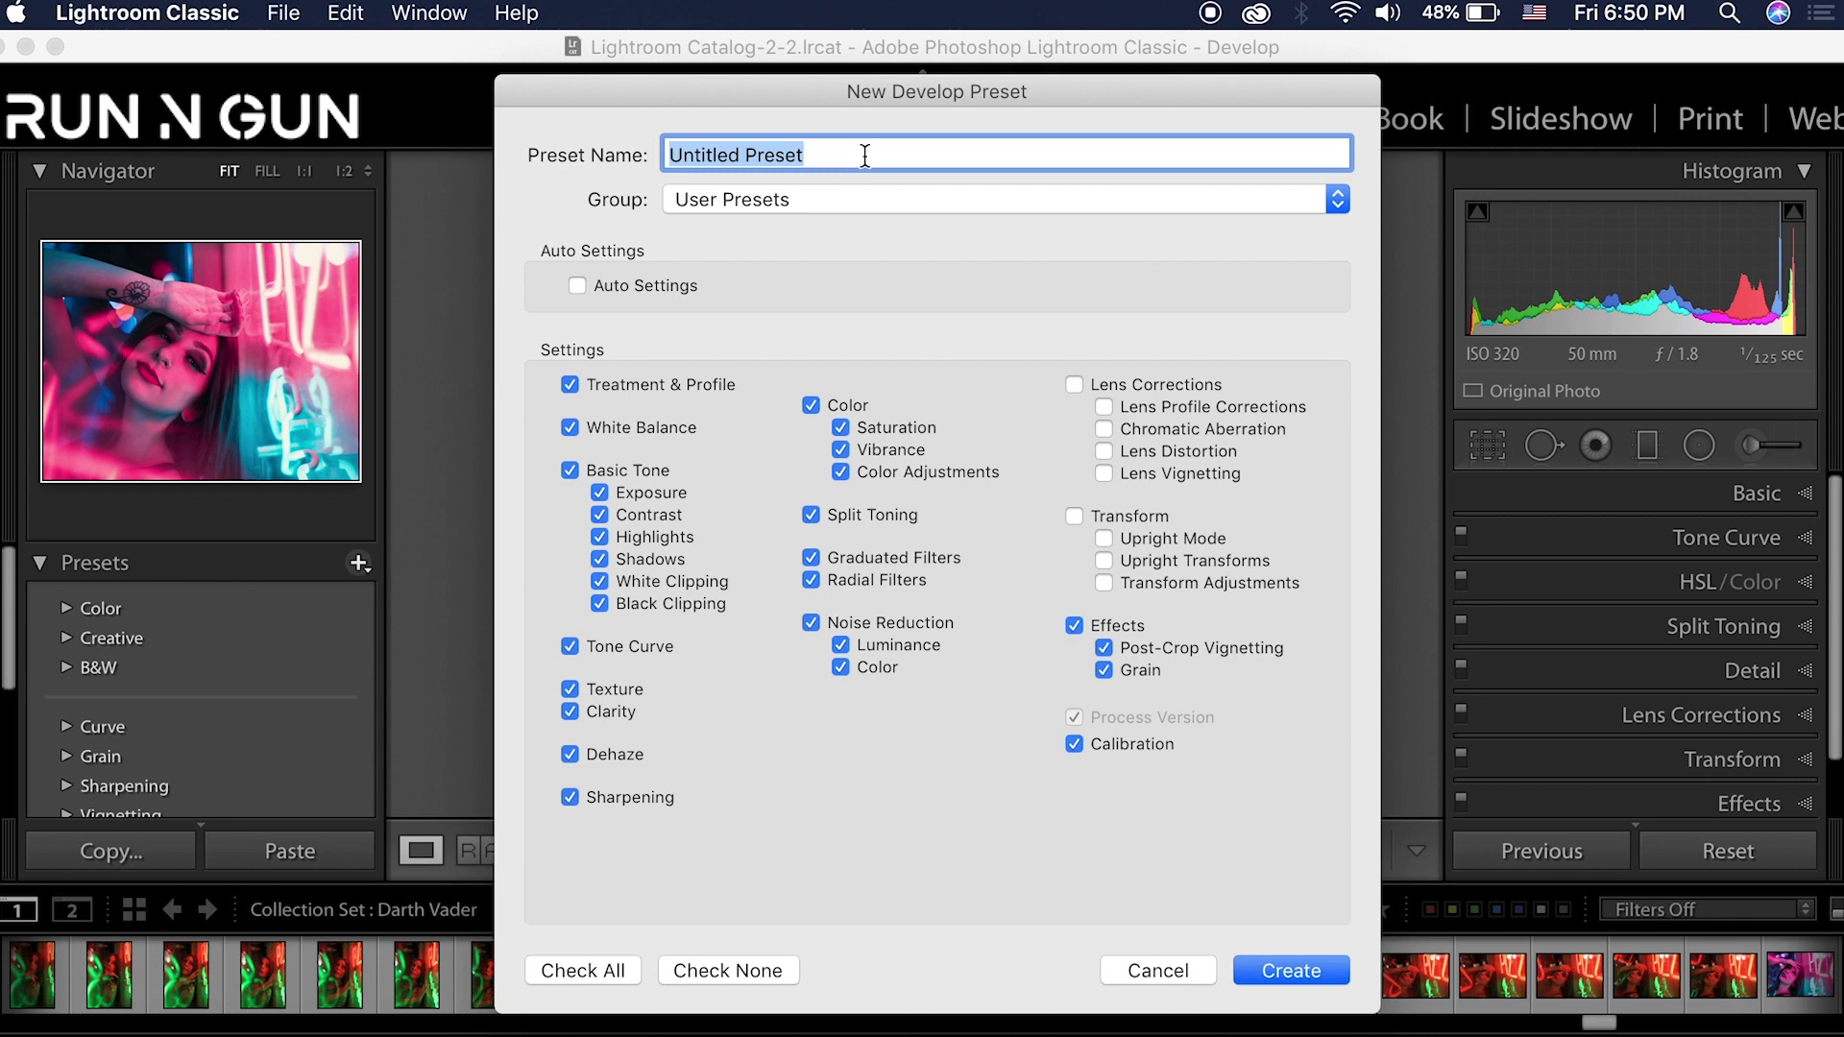
type("Neo")
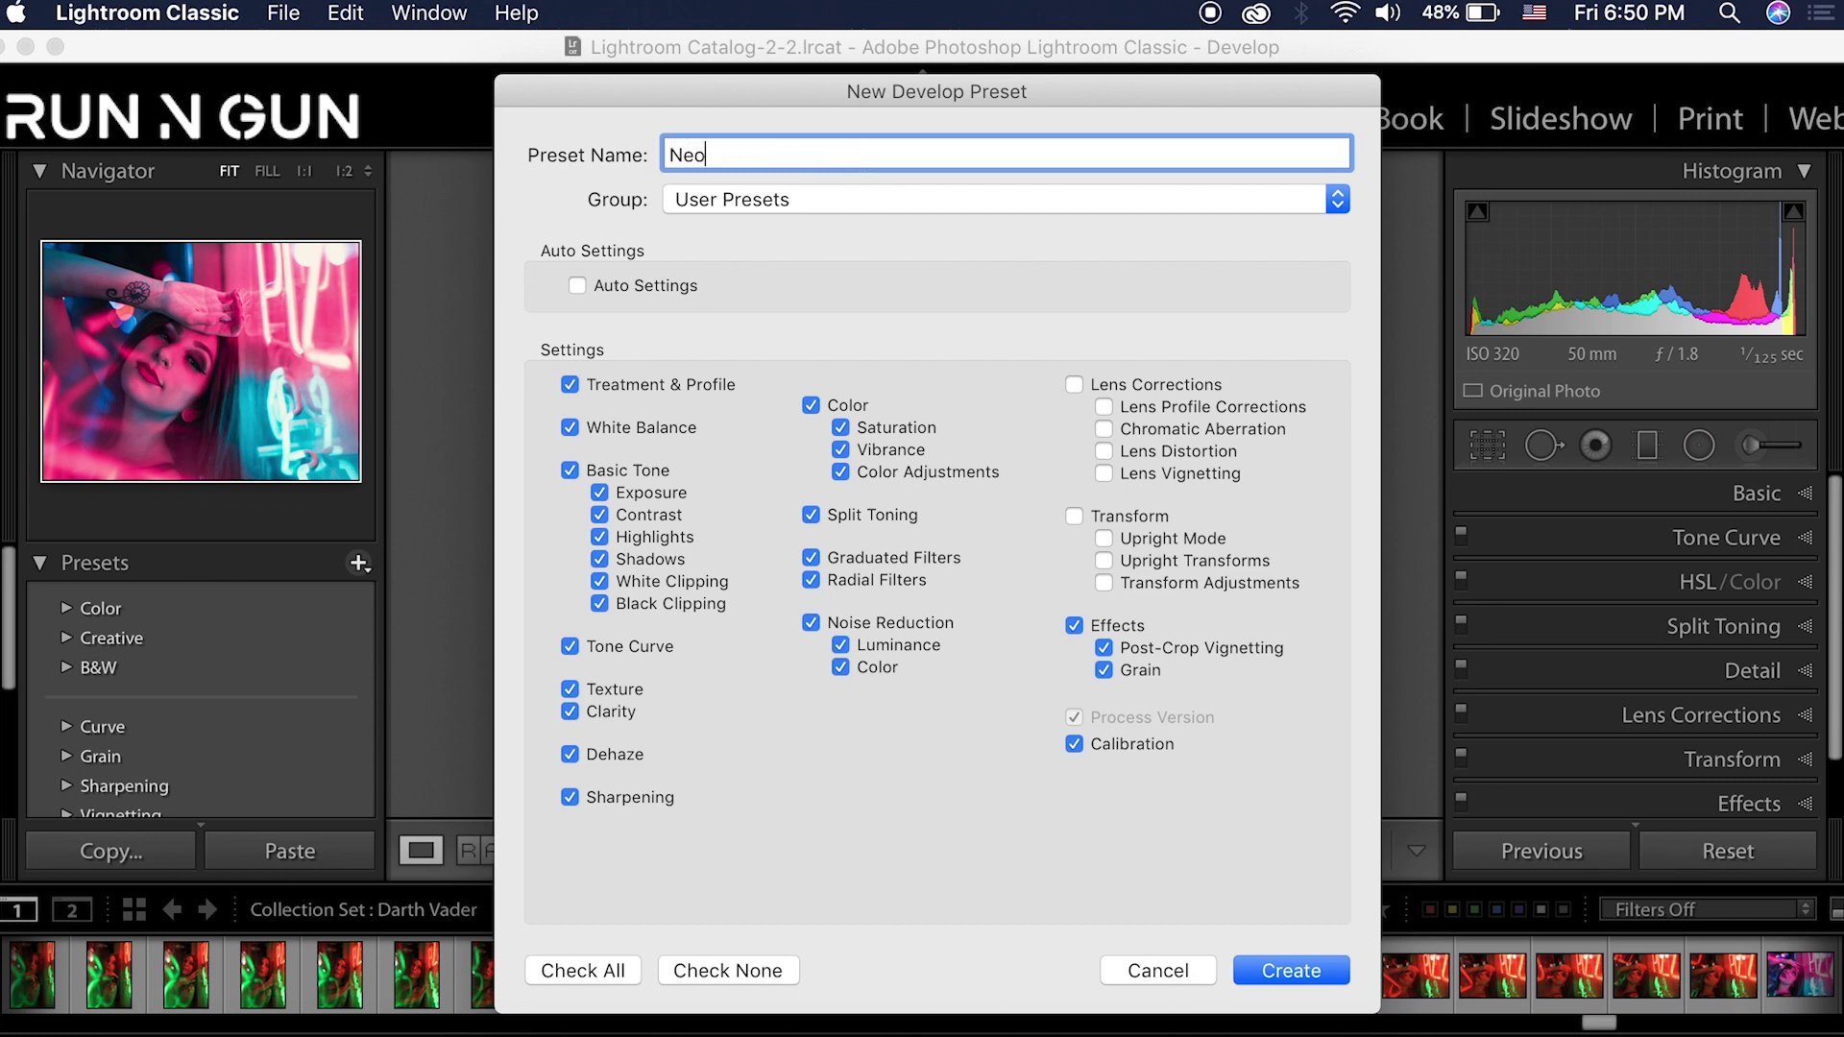
type("n Glow Preset")
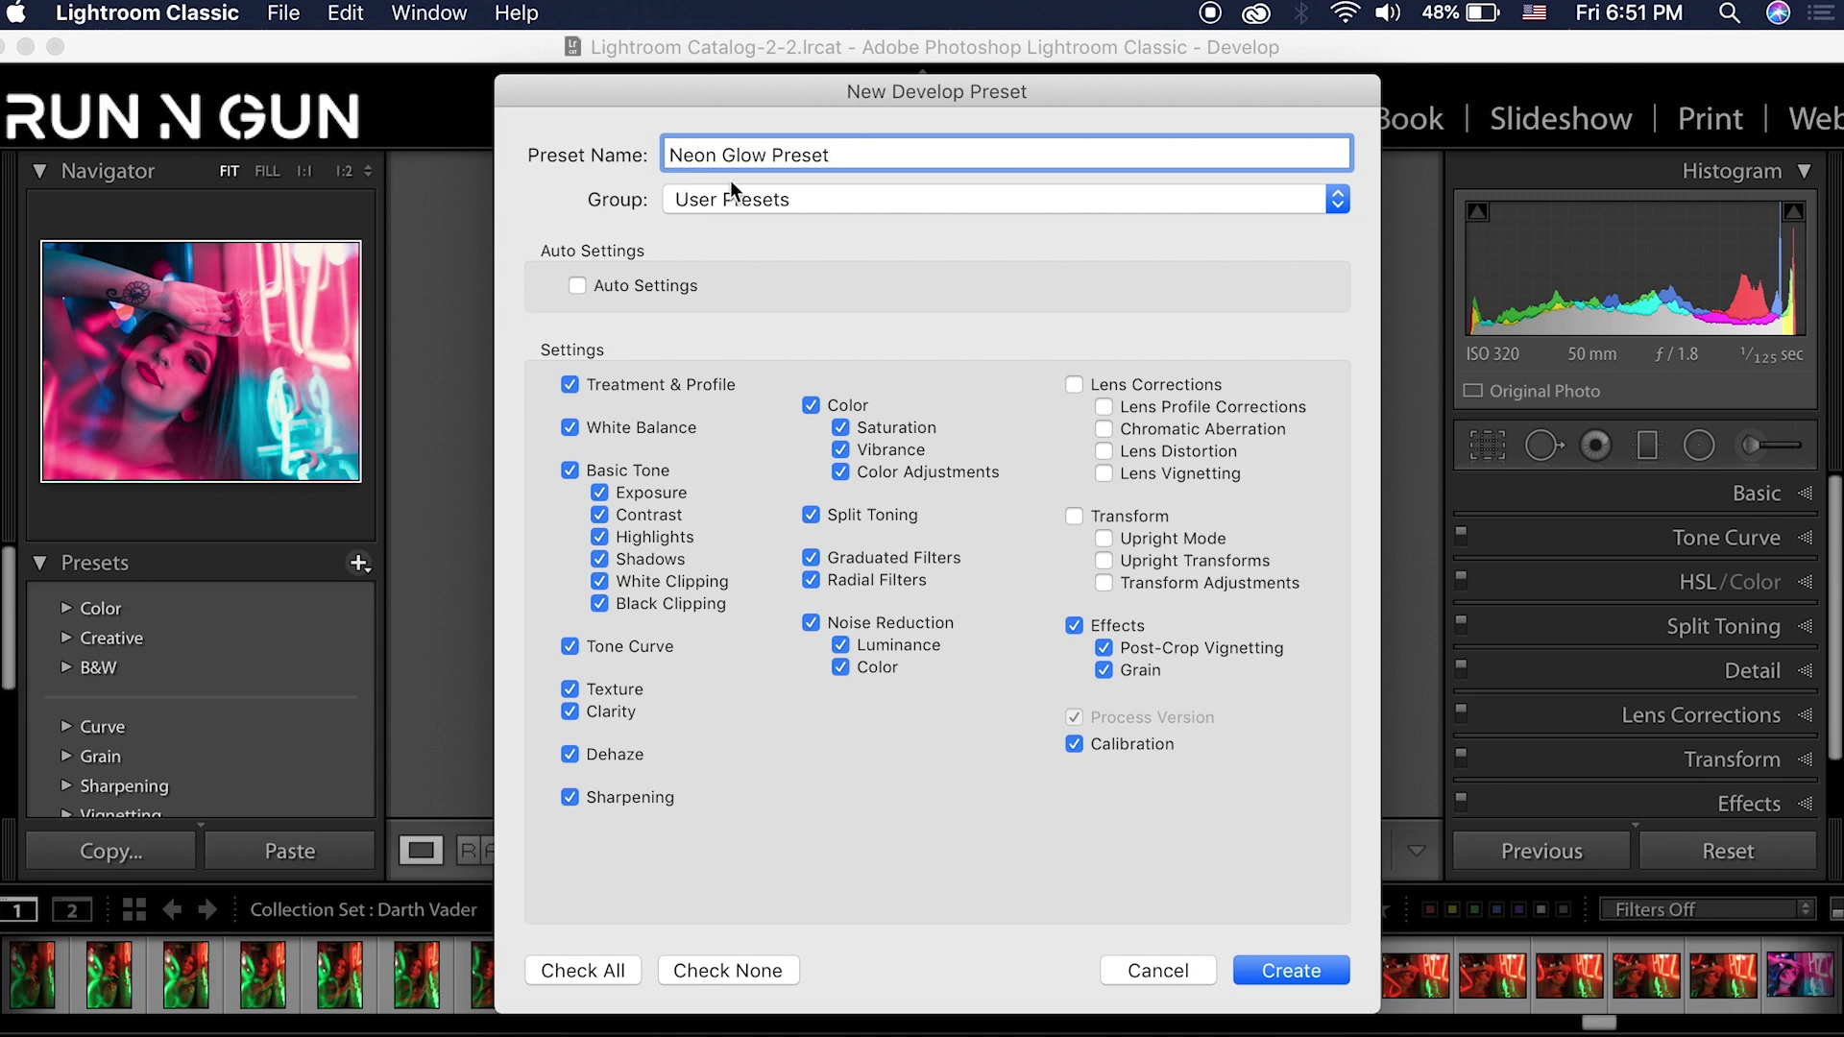
Assign Neon Glow Preset to the RunNGun Presets group.
left_click(757, 198)
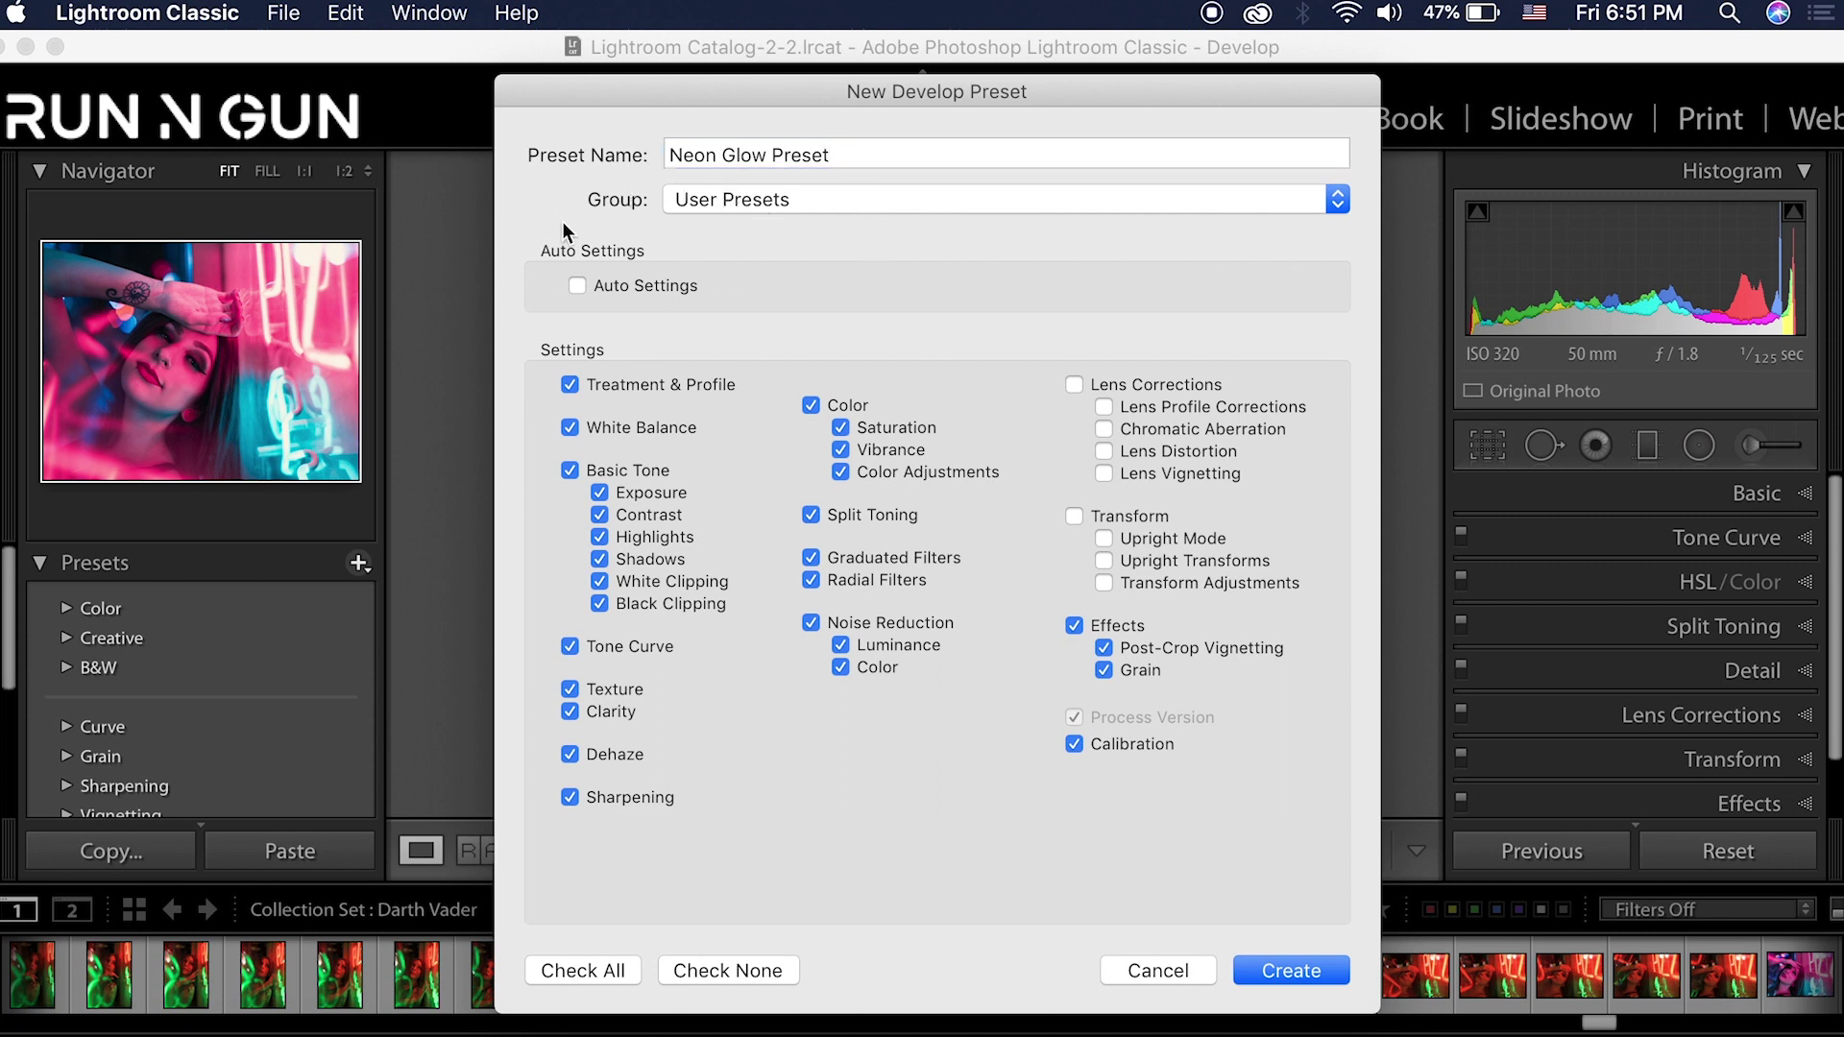
left_click(713, 203)
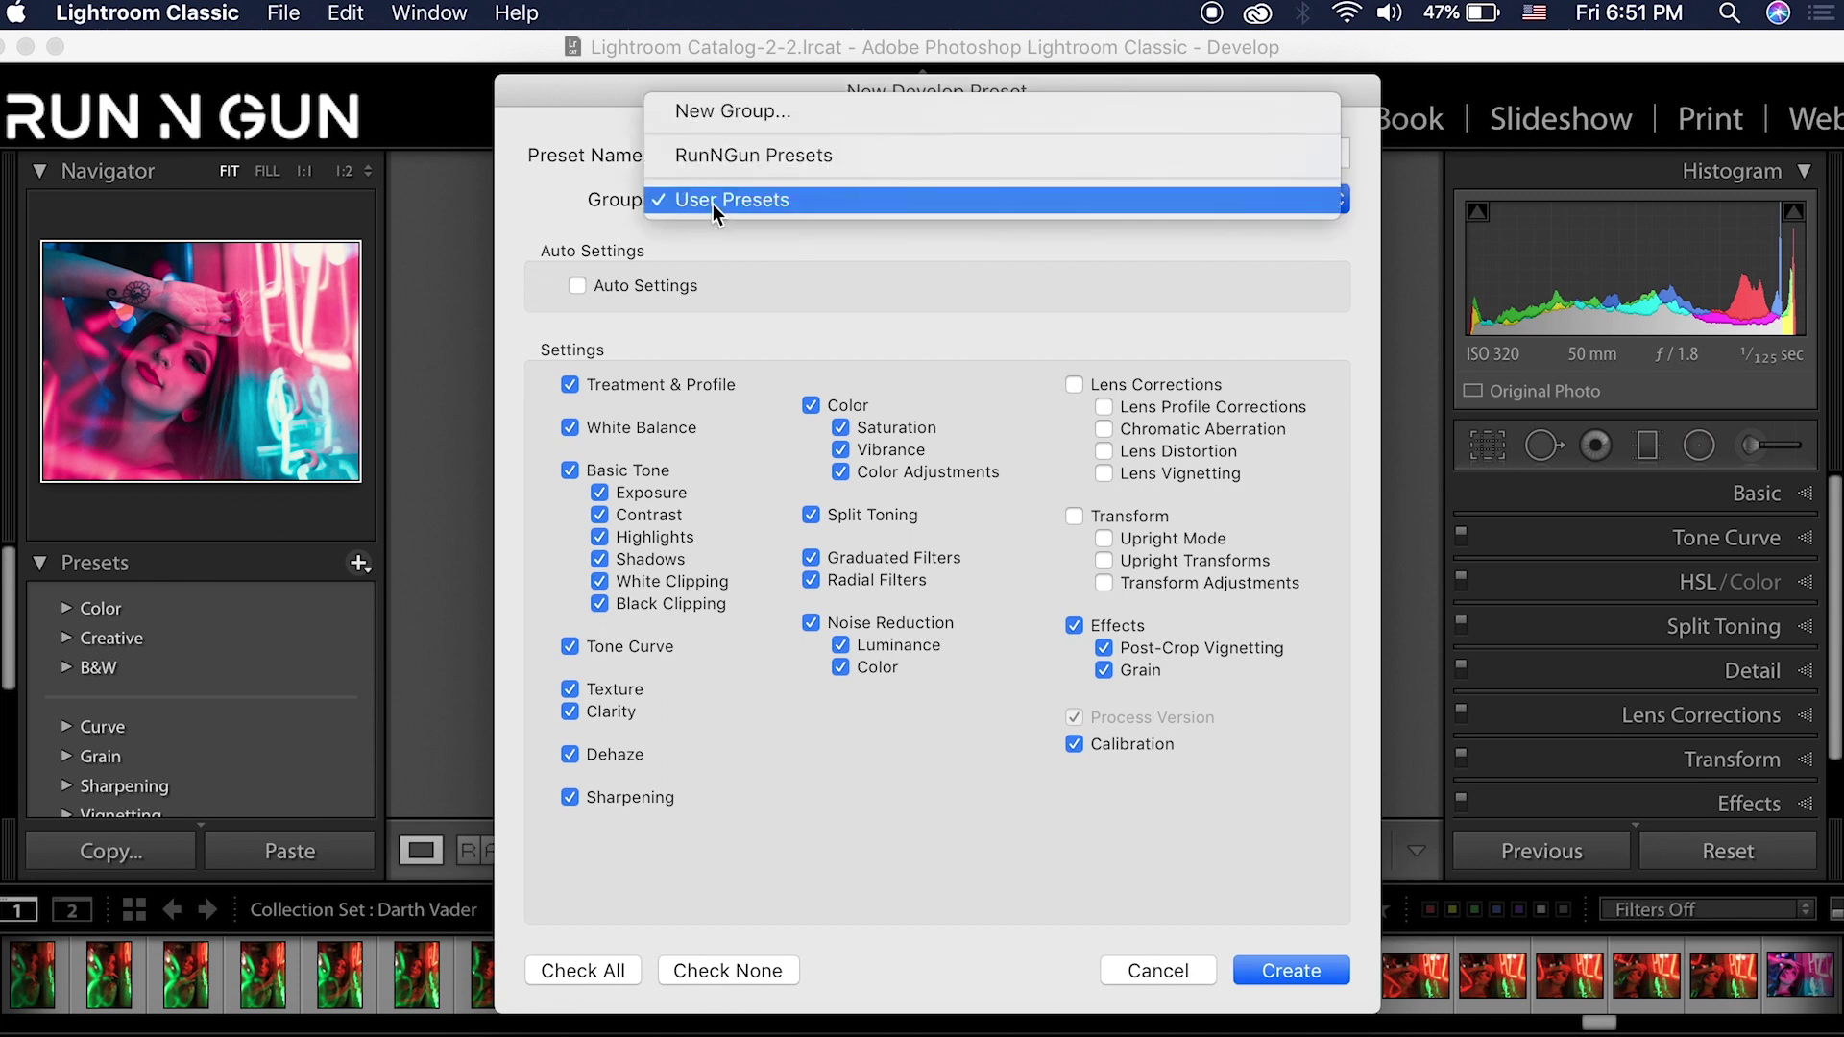
left_click(758, 160)
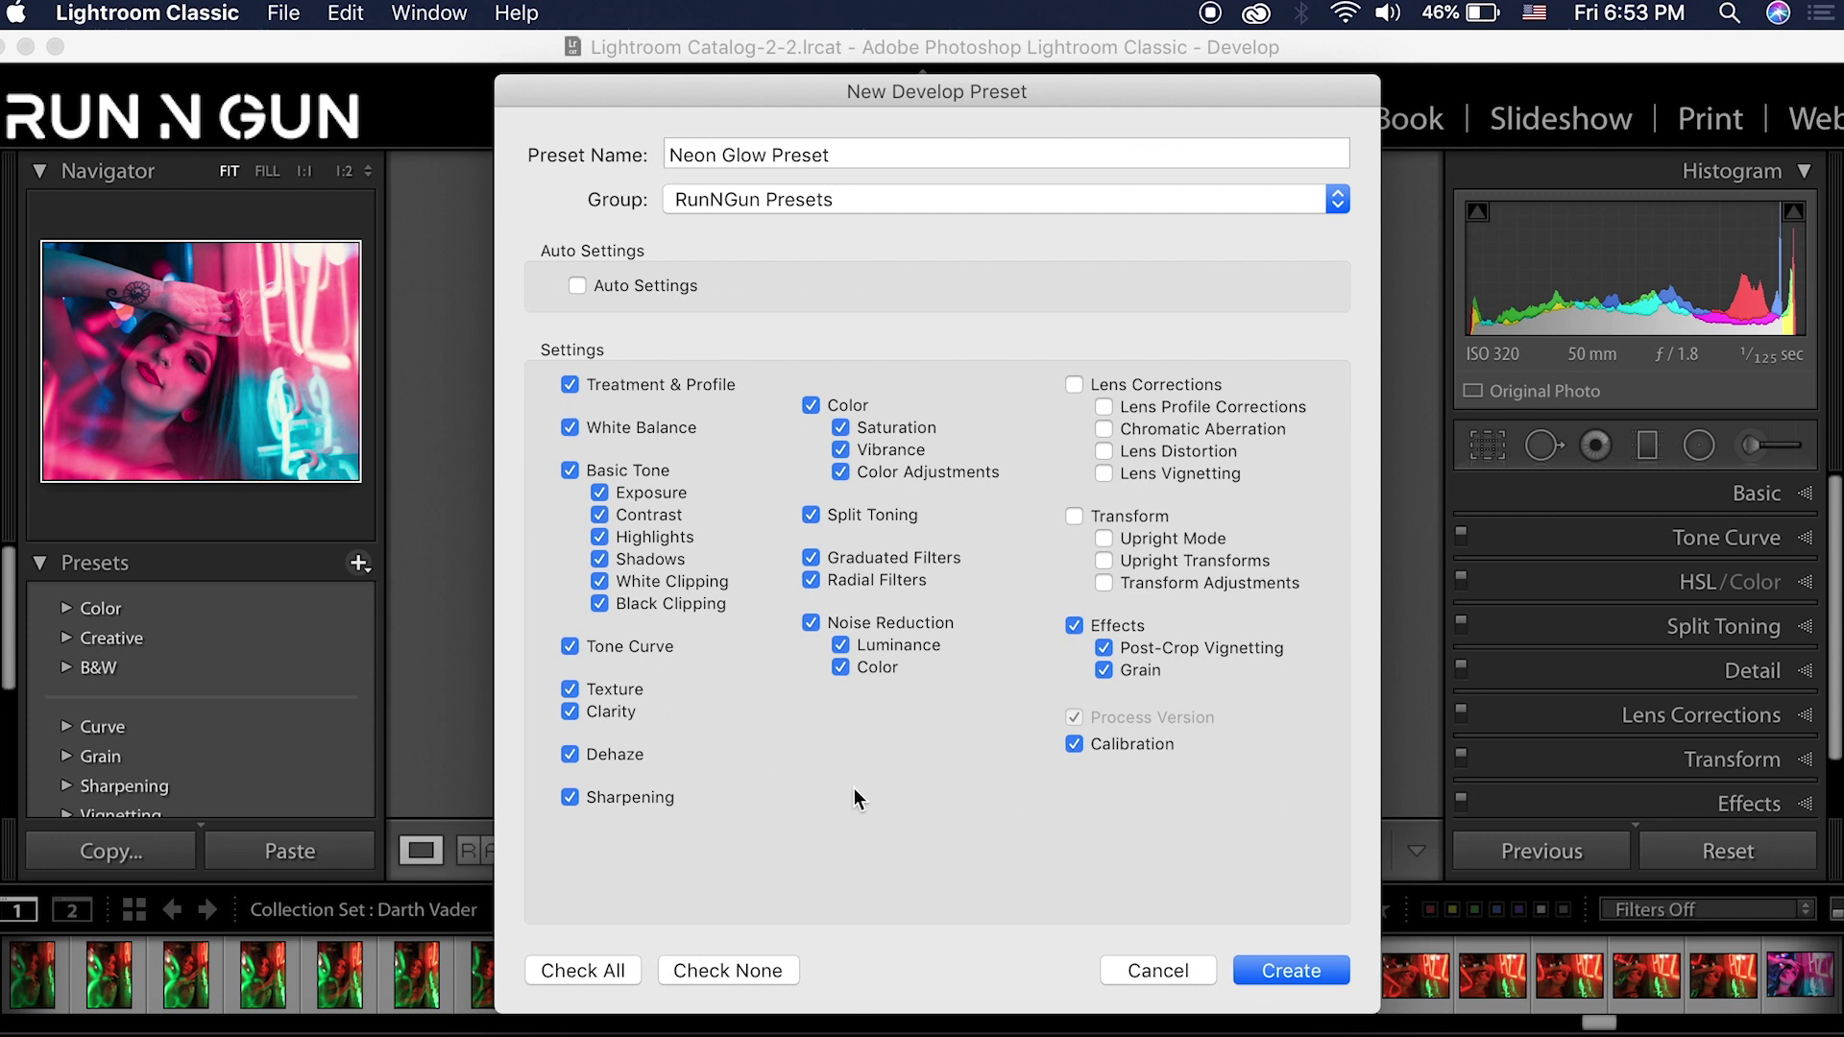
Move the New Develop Preset dialog aside to uncover the neon photo.
left_click_drag(851, 90, 1203, 125)
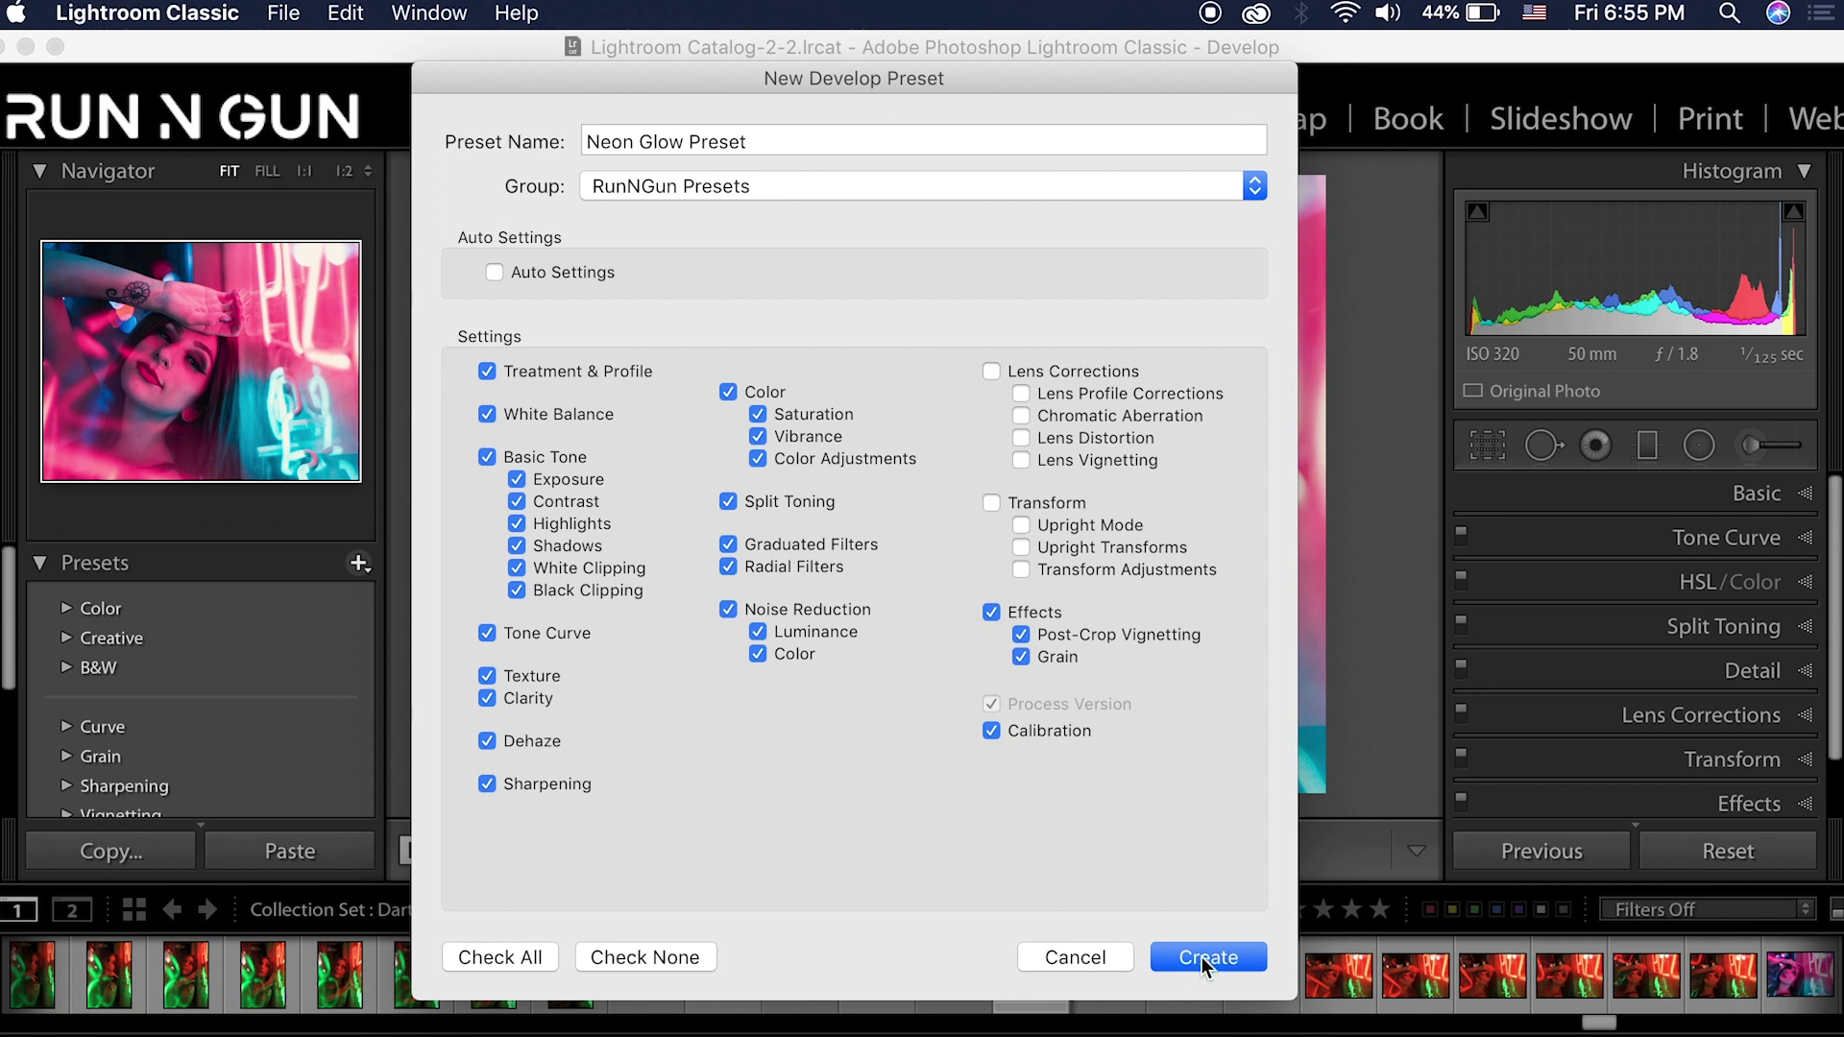
Create the Neon Glow Preset and close the New Develop Preset dialog.
left_click(1075, 957)
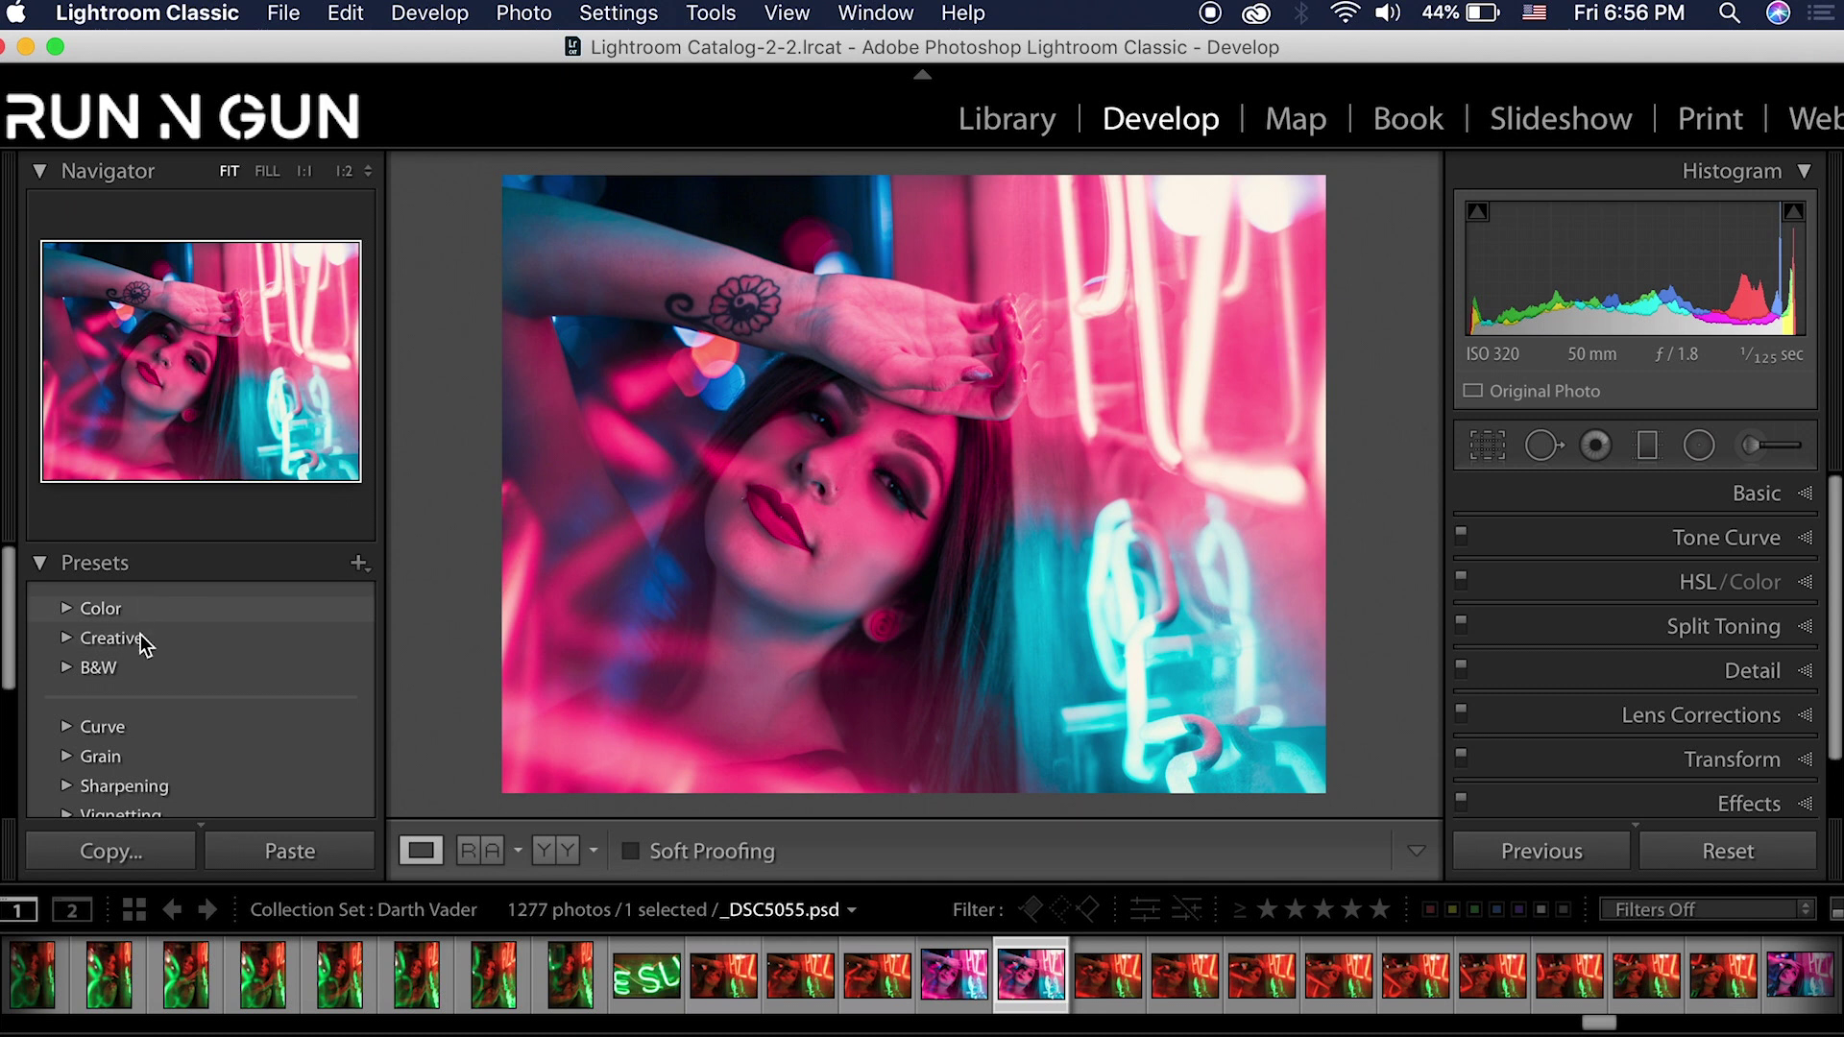
scroll(144, 663, "down", 2)
scroll(146, 673, "down", 4)
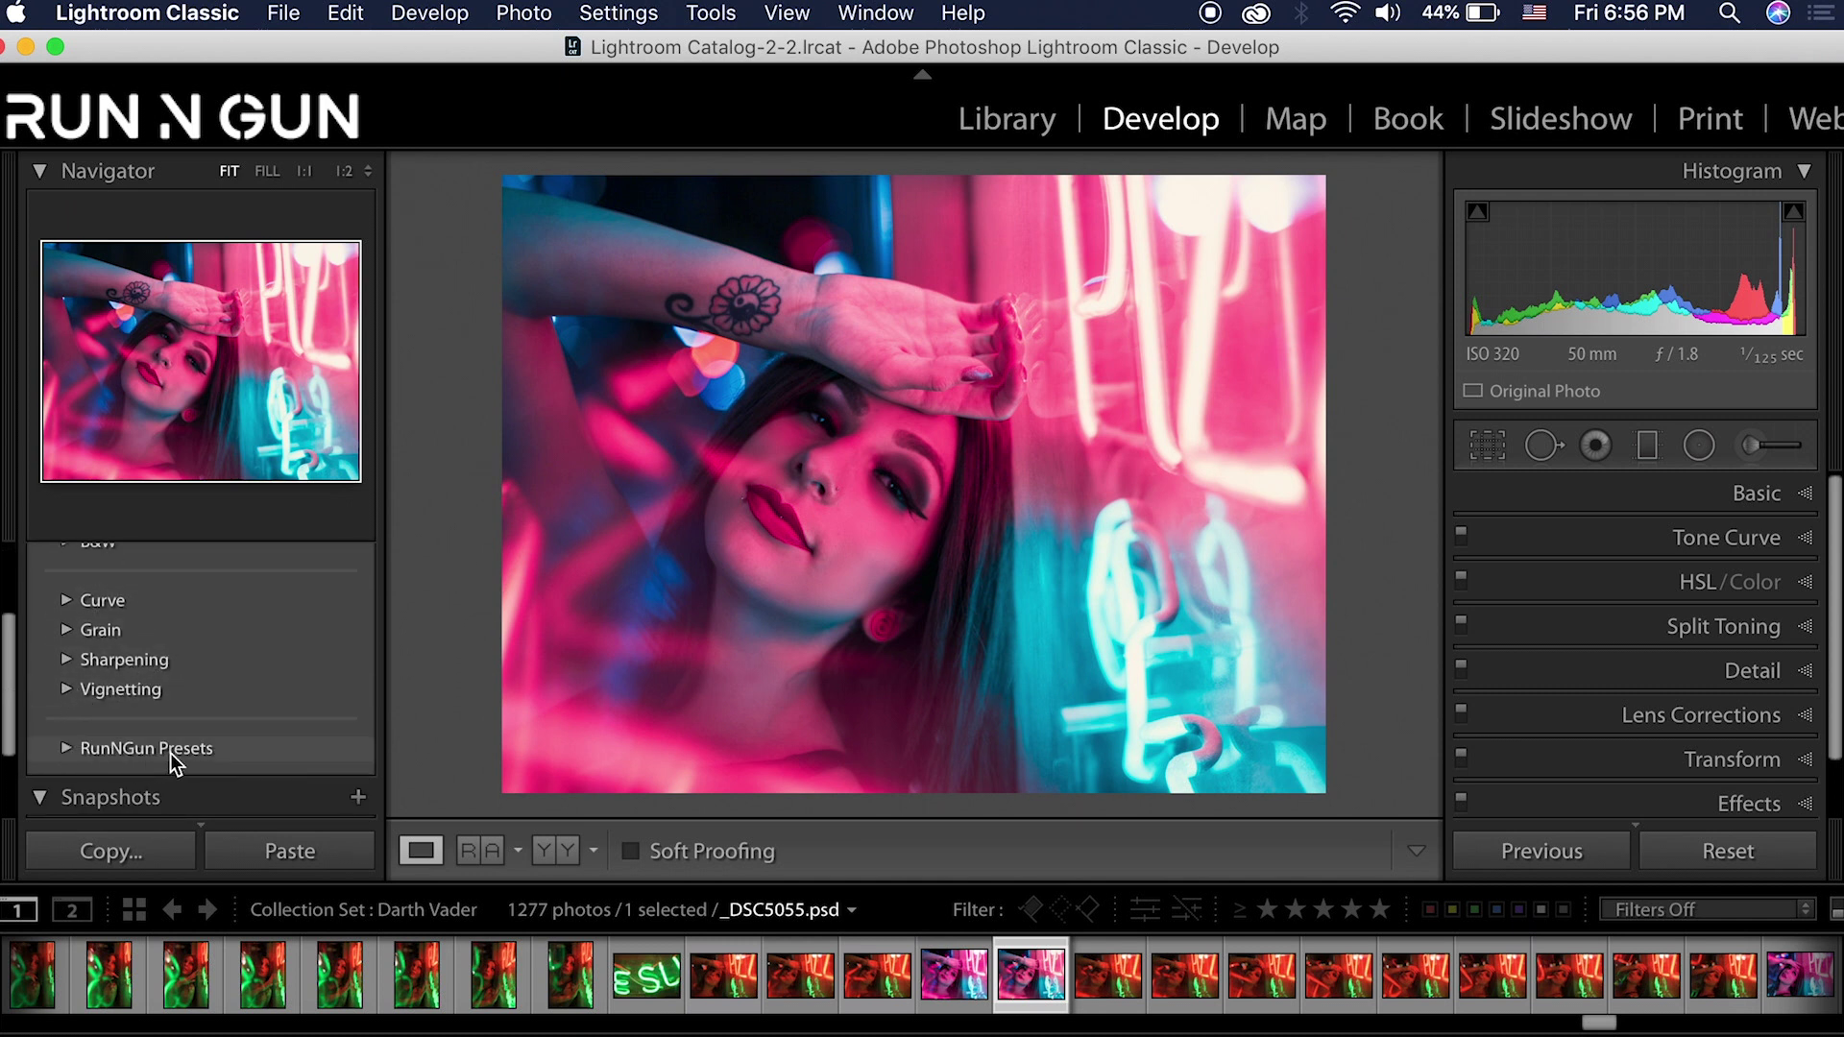
scroll(309, 757, "up", 5)
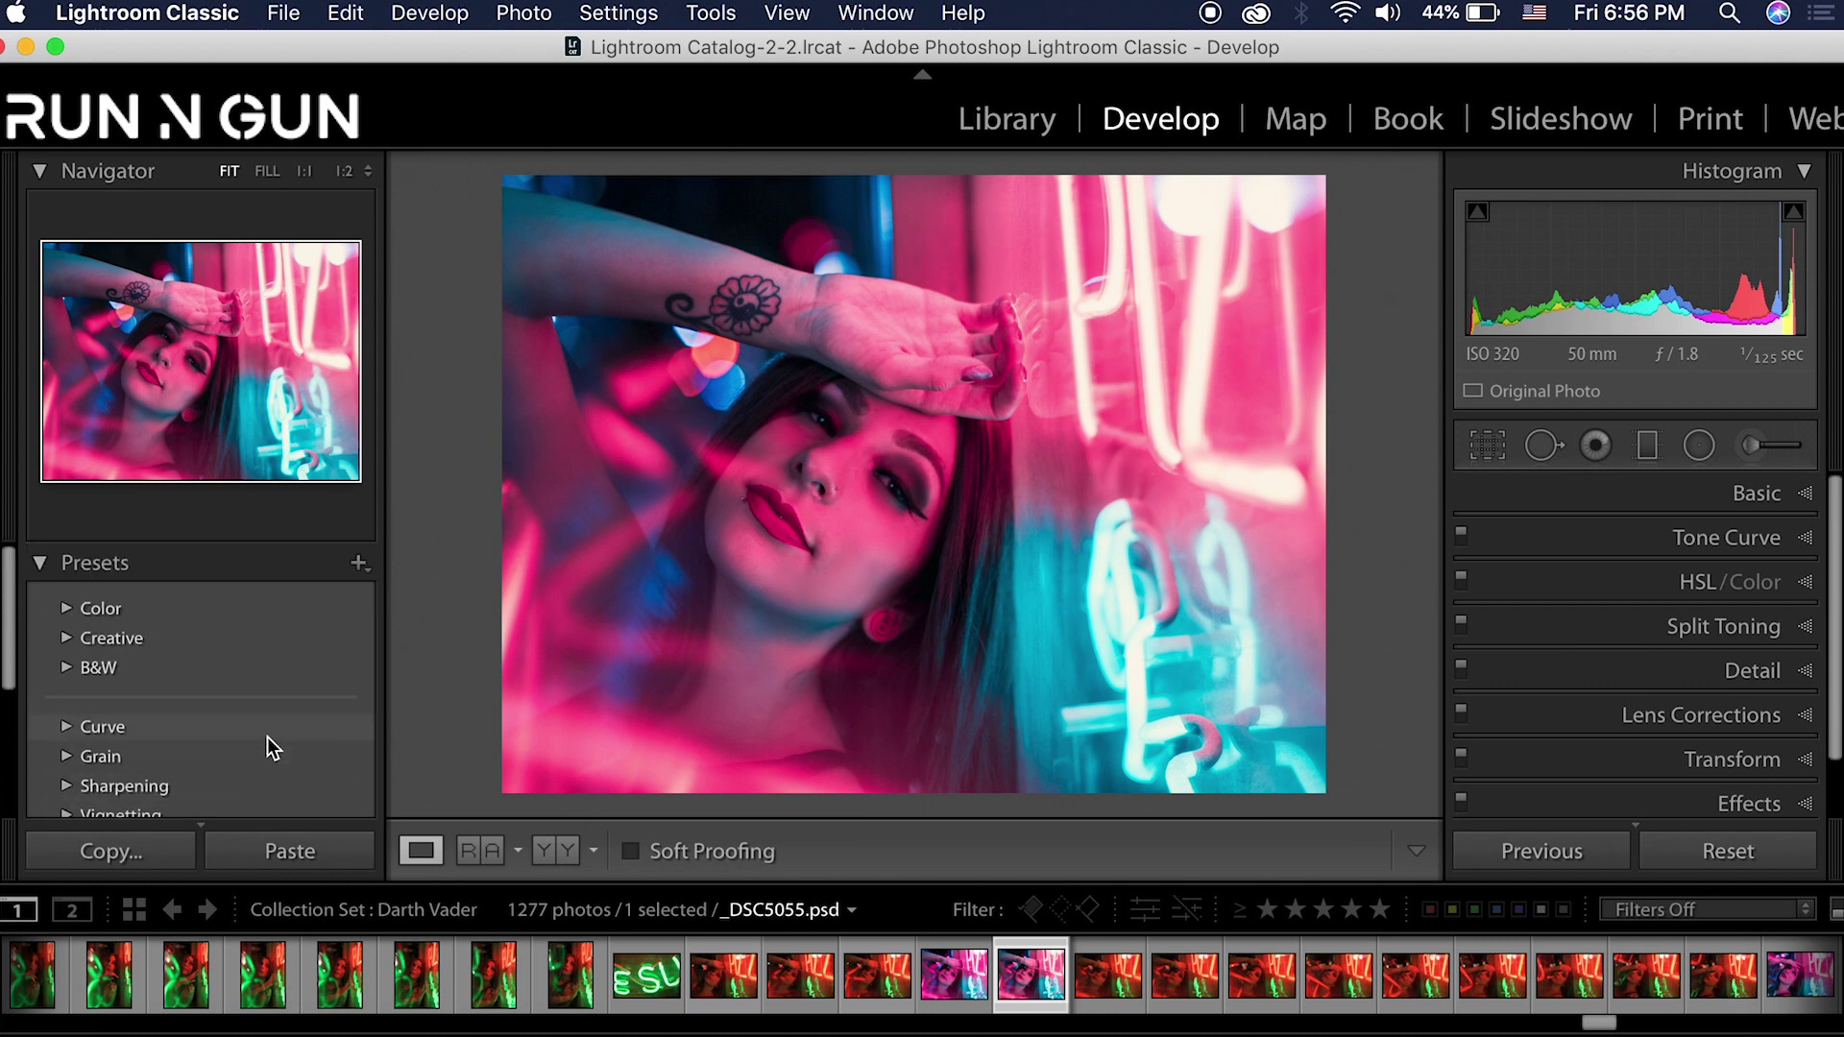
Hide the Vignetting, Sharpening, Grain, Curve, B&W, Creative and Color groups in Manage Presets.
left_click(359, 565)
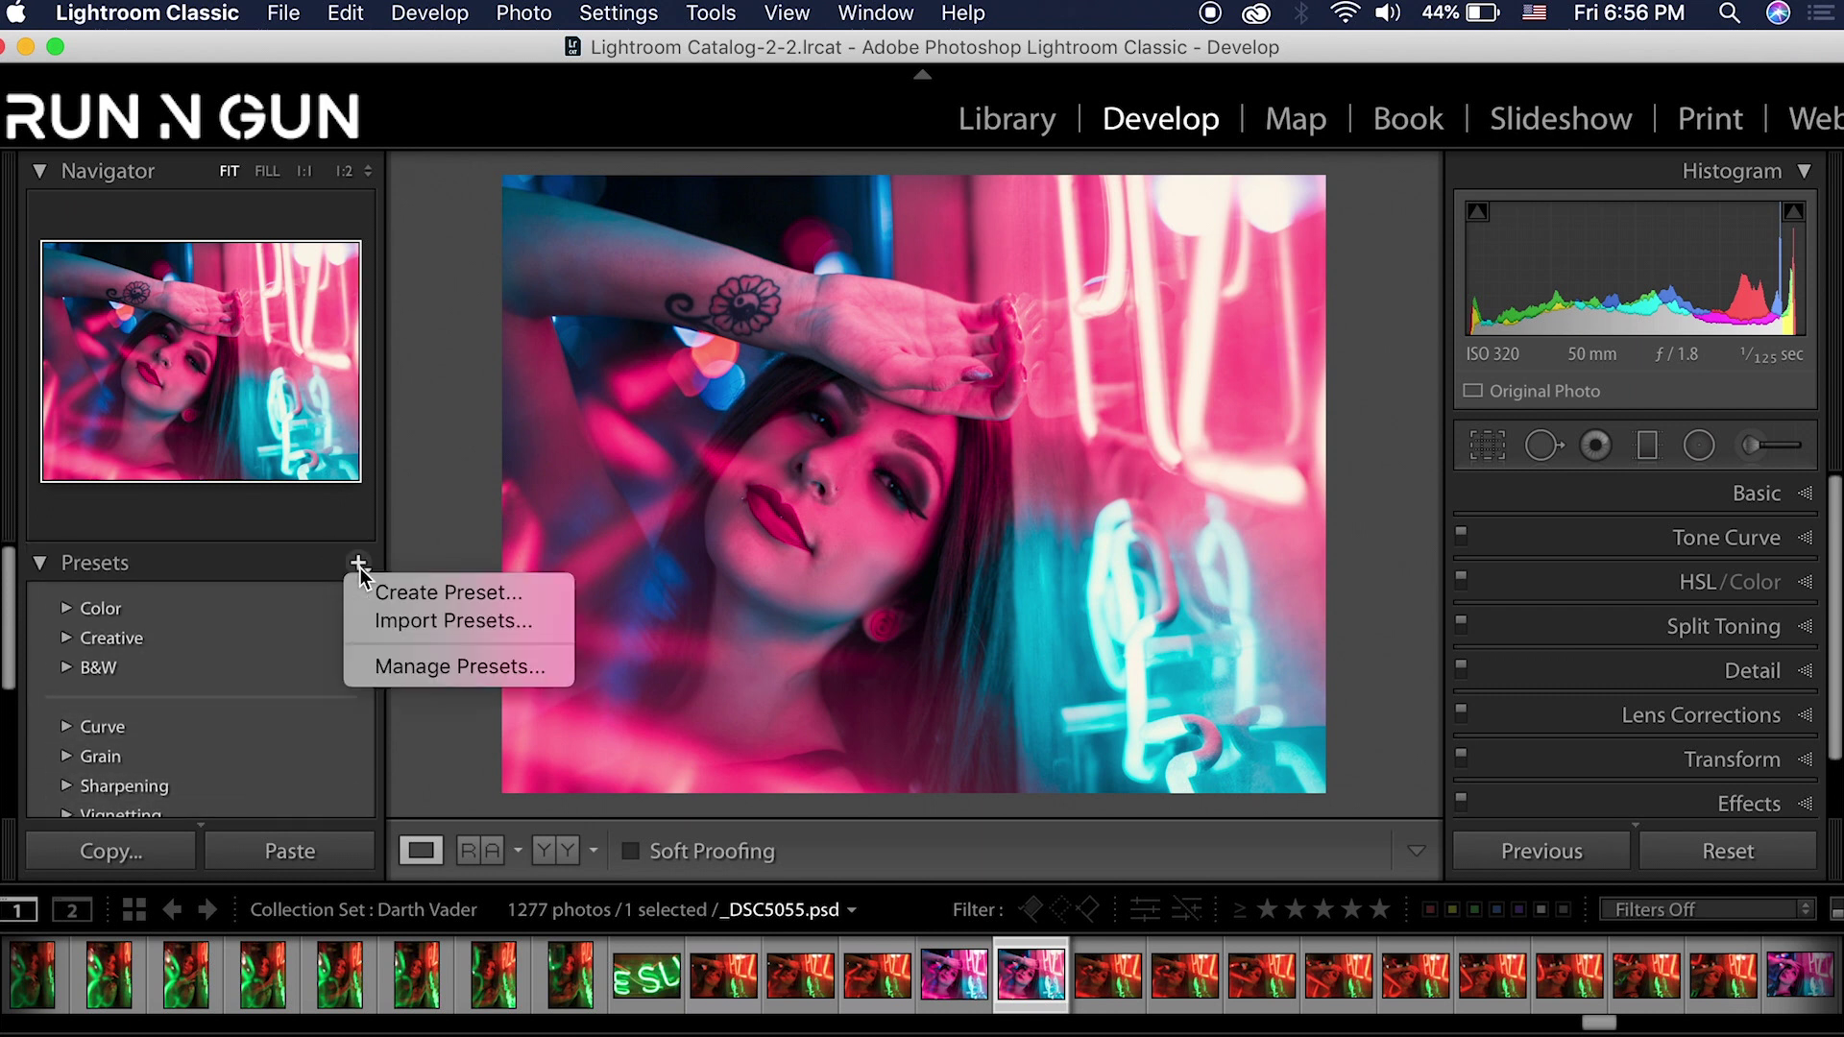
left_click(419, 665)
left_click(725, 417)
left_click(725, 383)
left_click(725, 348)
left_click(725, 315)
left_click(725, 263)
left_click(725, 230)
left_click(725, 195)
left_click(1102, 790)
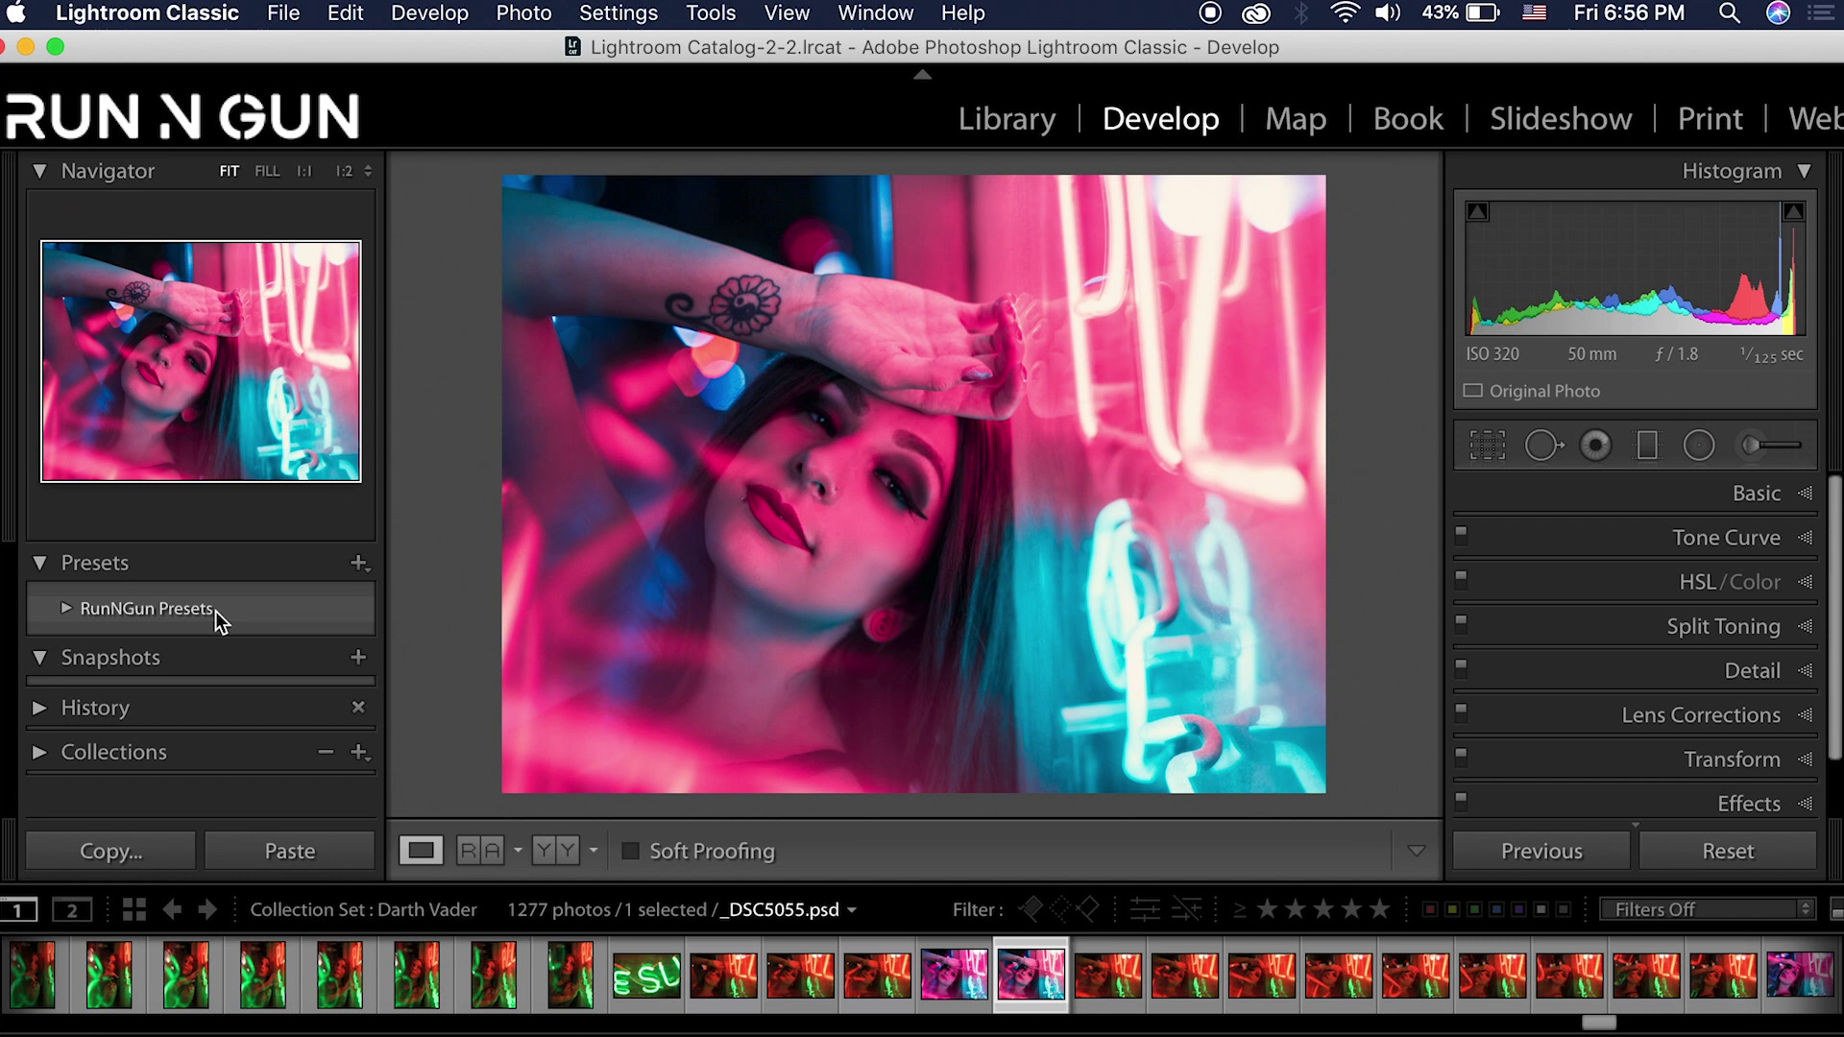
Expand RunNGun Presets and try Neon Glows, Dark & Moody, then Orange & Teal Sunflowers on the red neon photo.
left_click(65, 607)
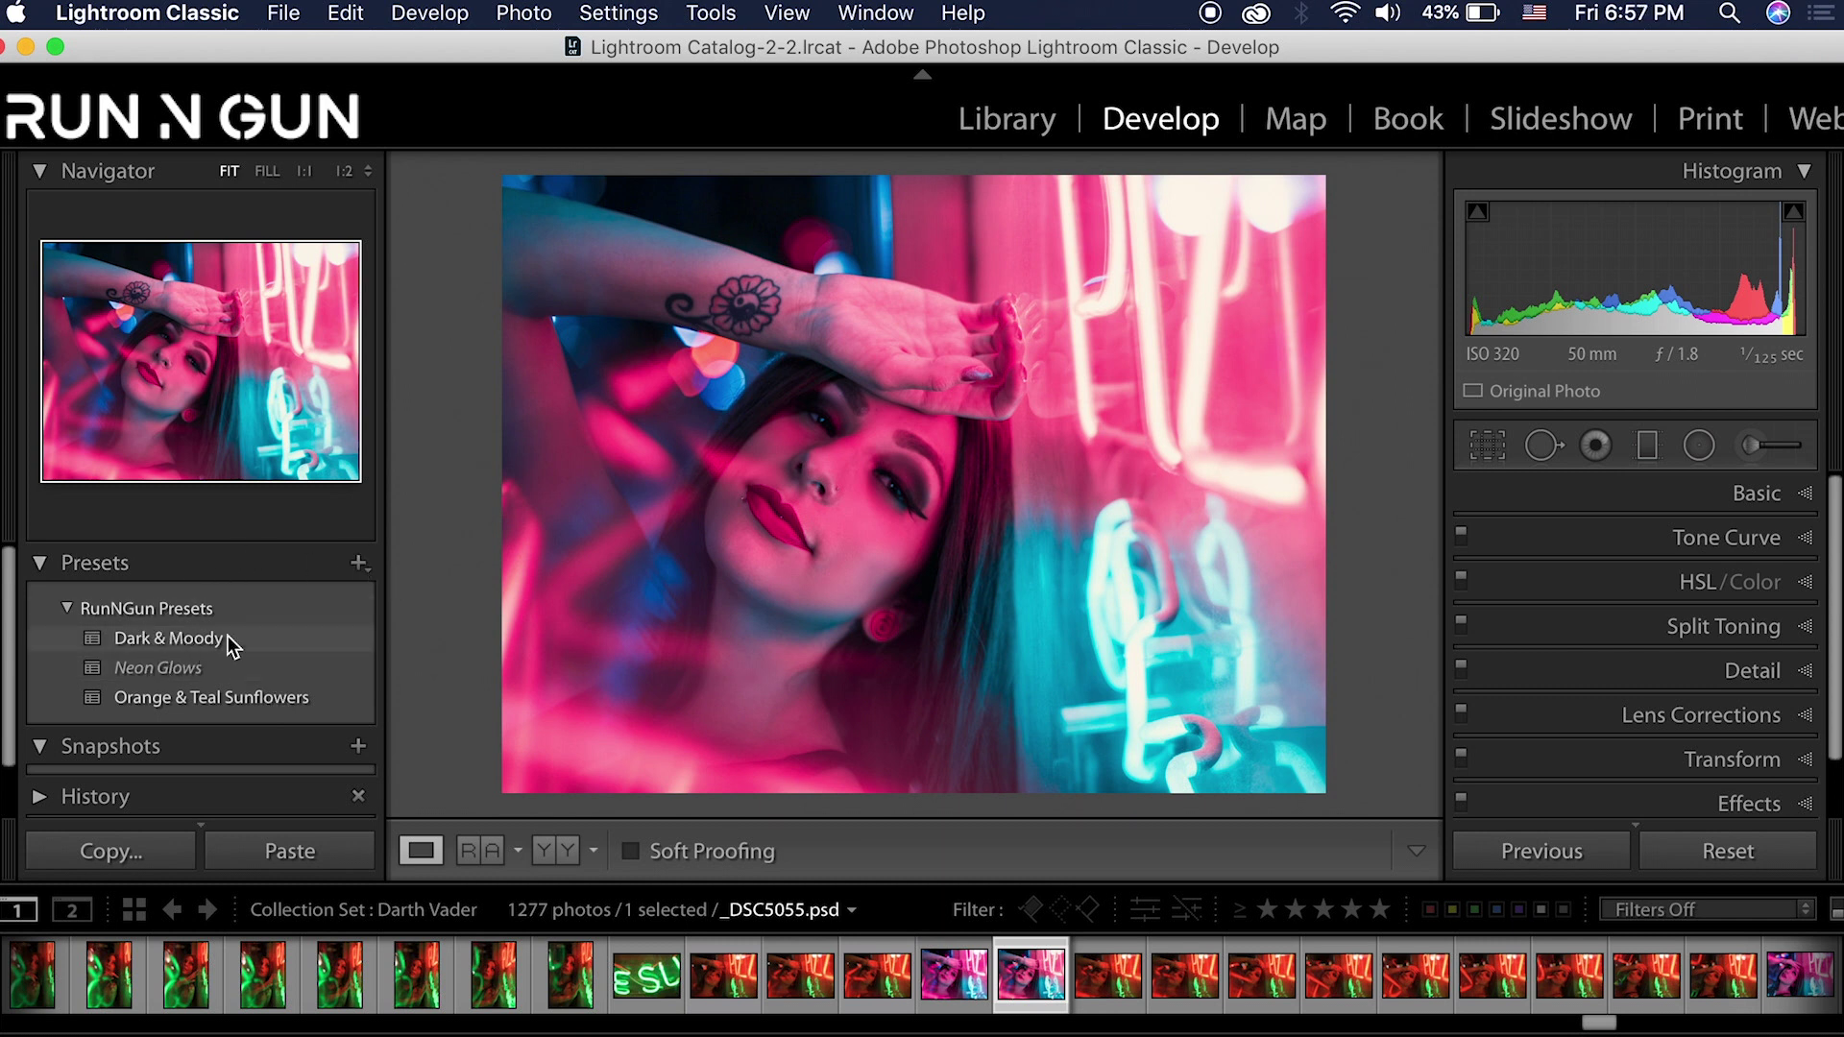
left_click(1183, 983)
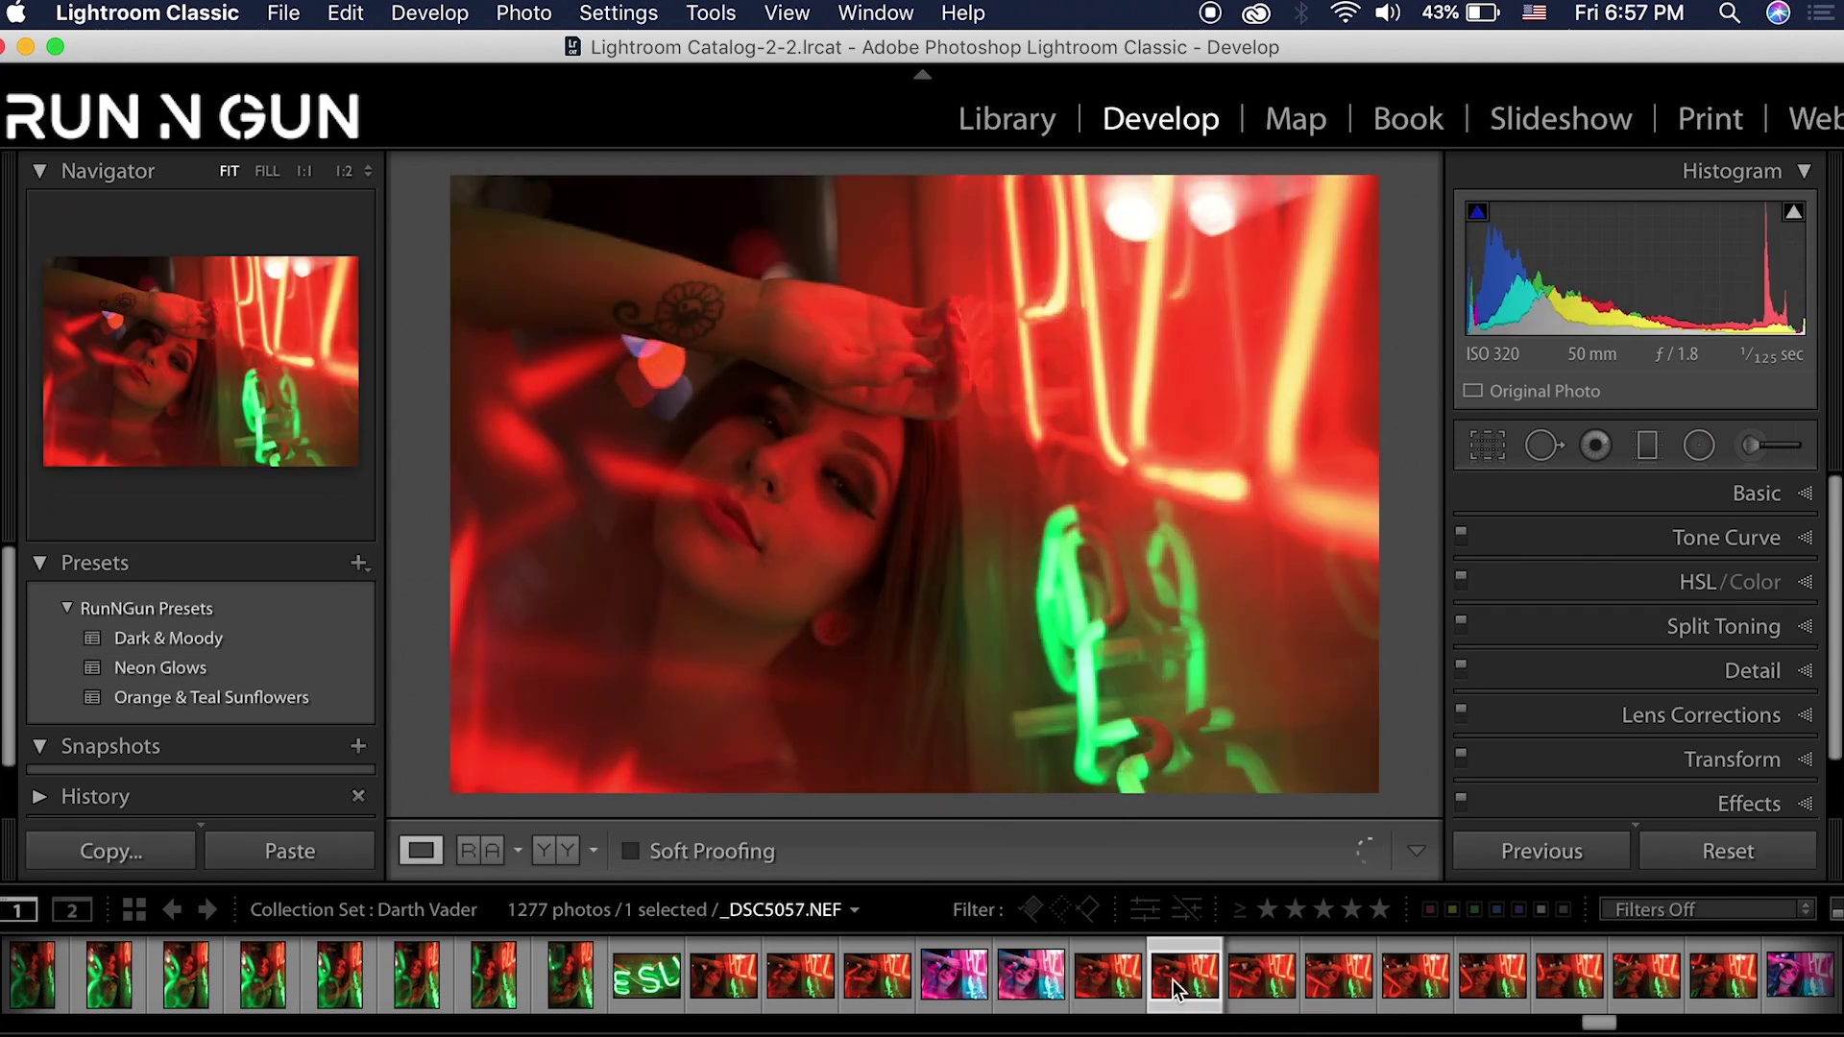
left_click(197, 677)
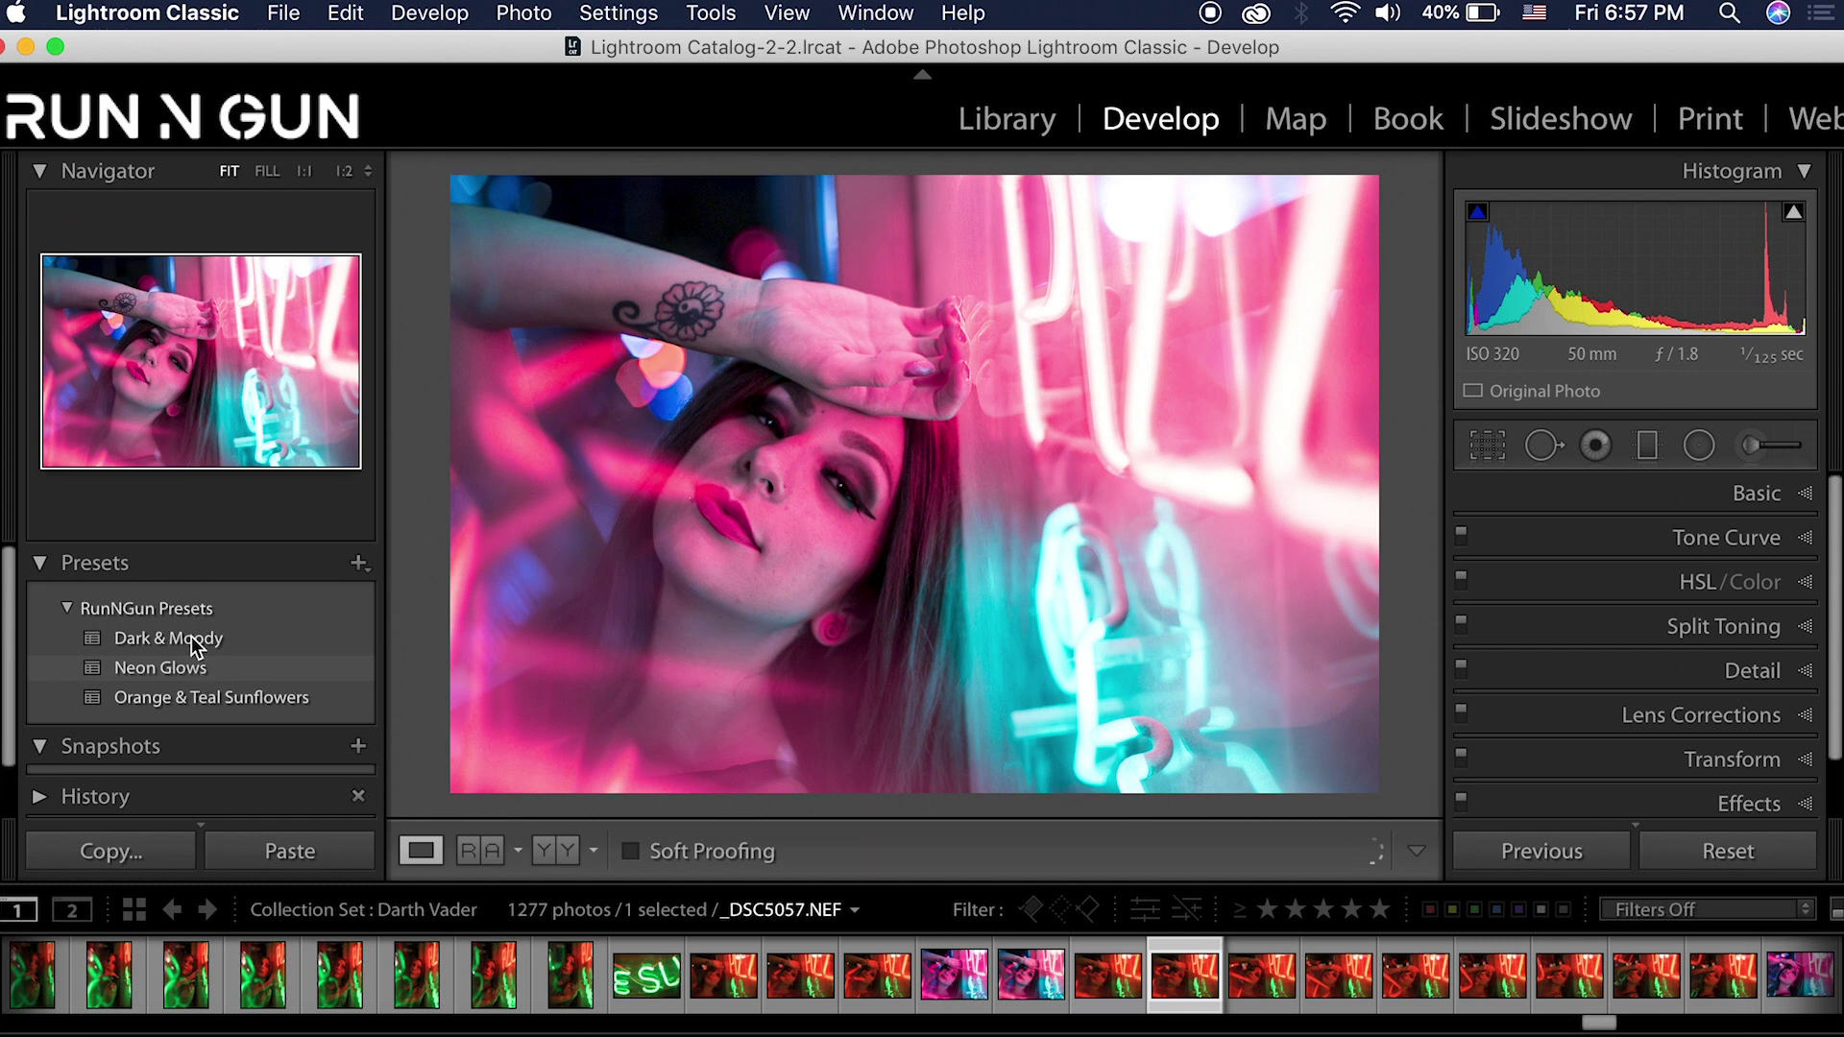
left_click(192, 636)
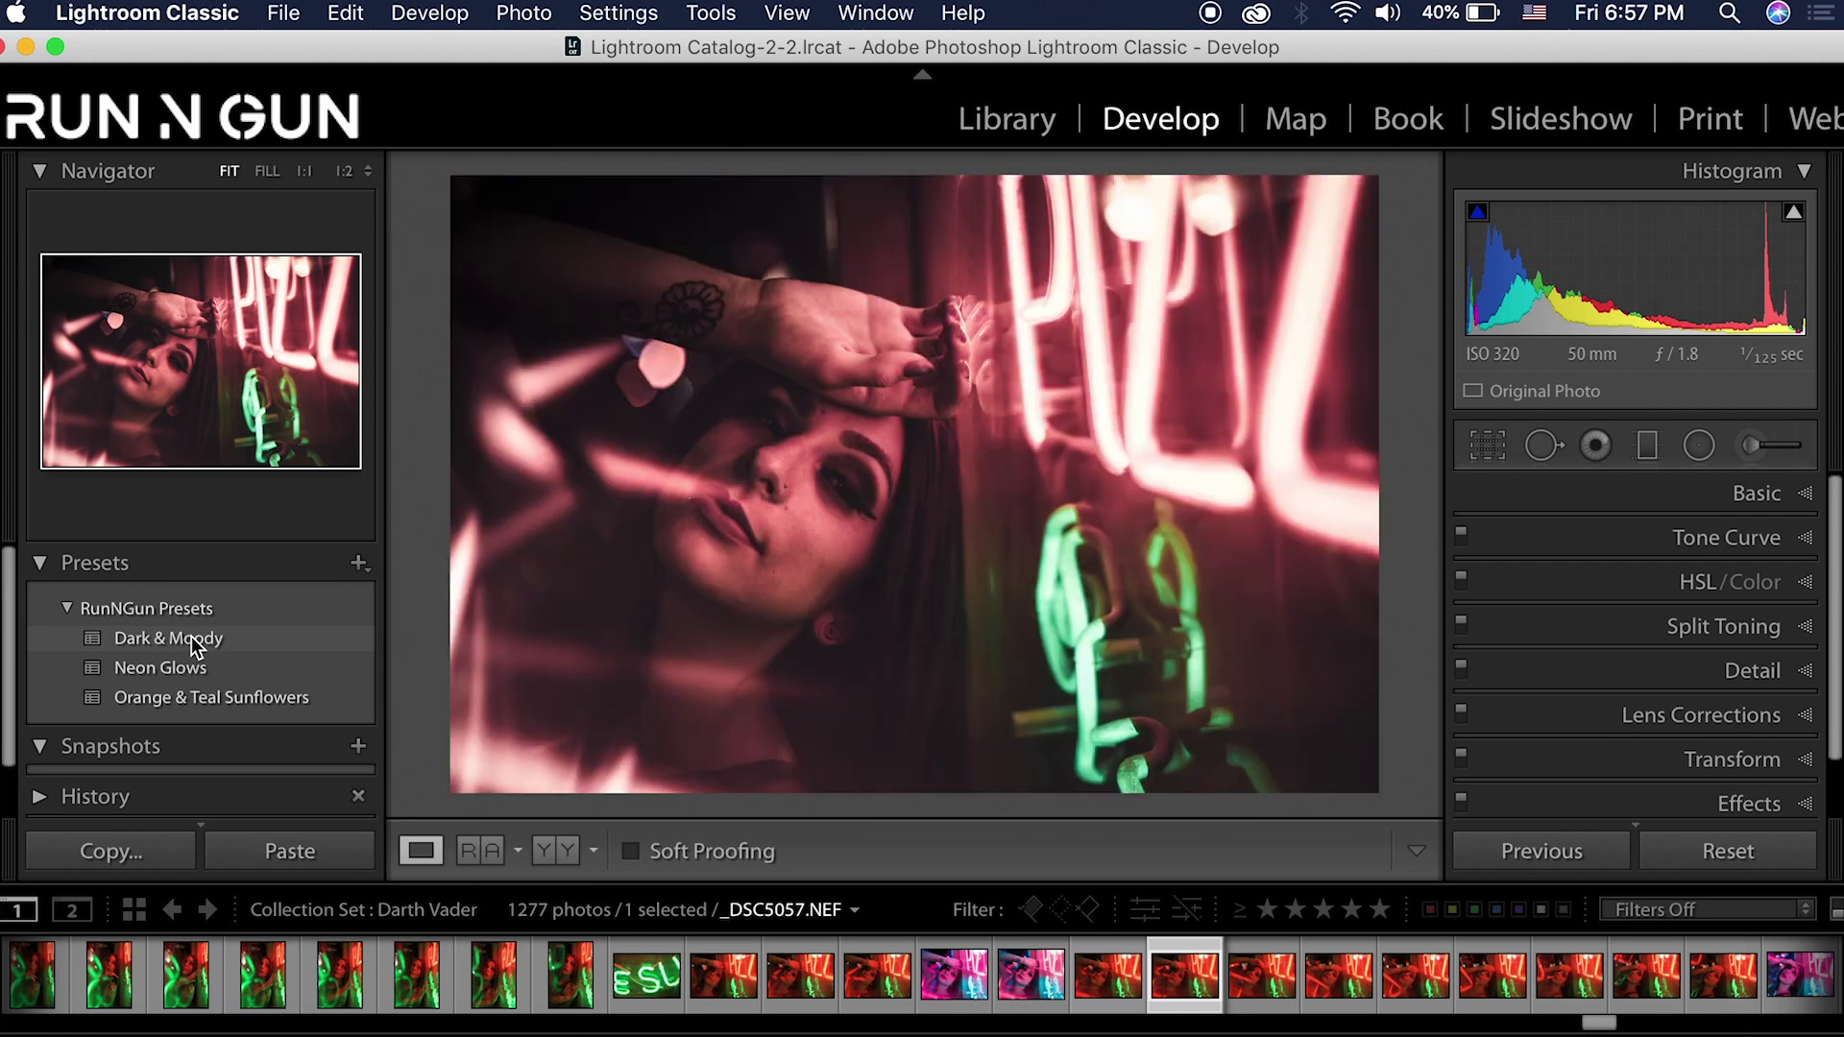
left_click(221, 698)
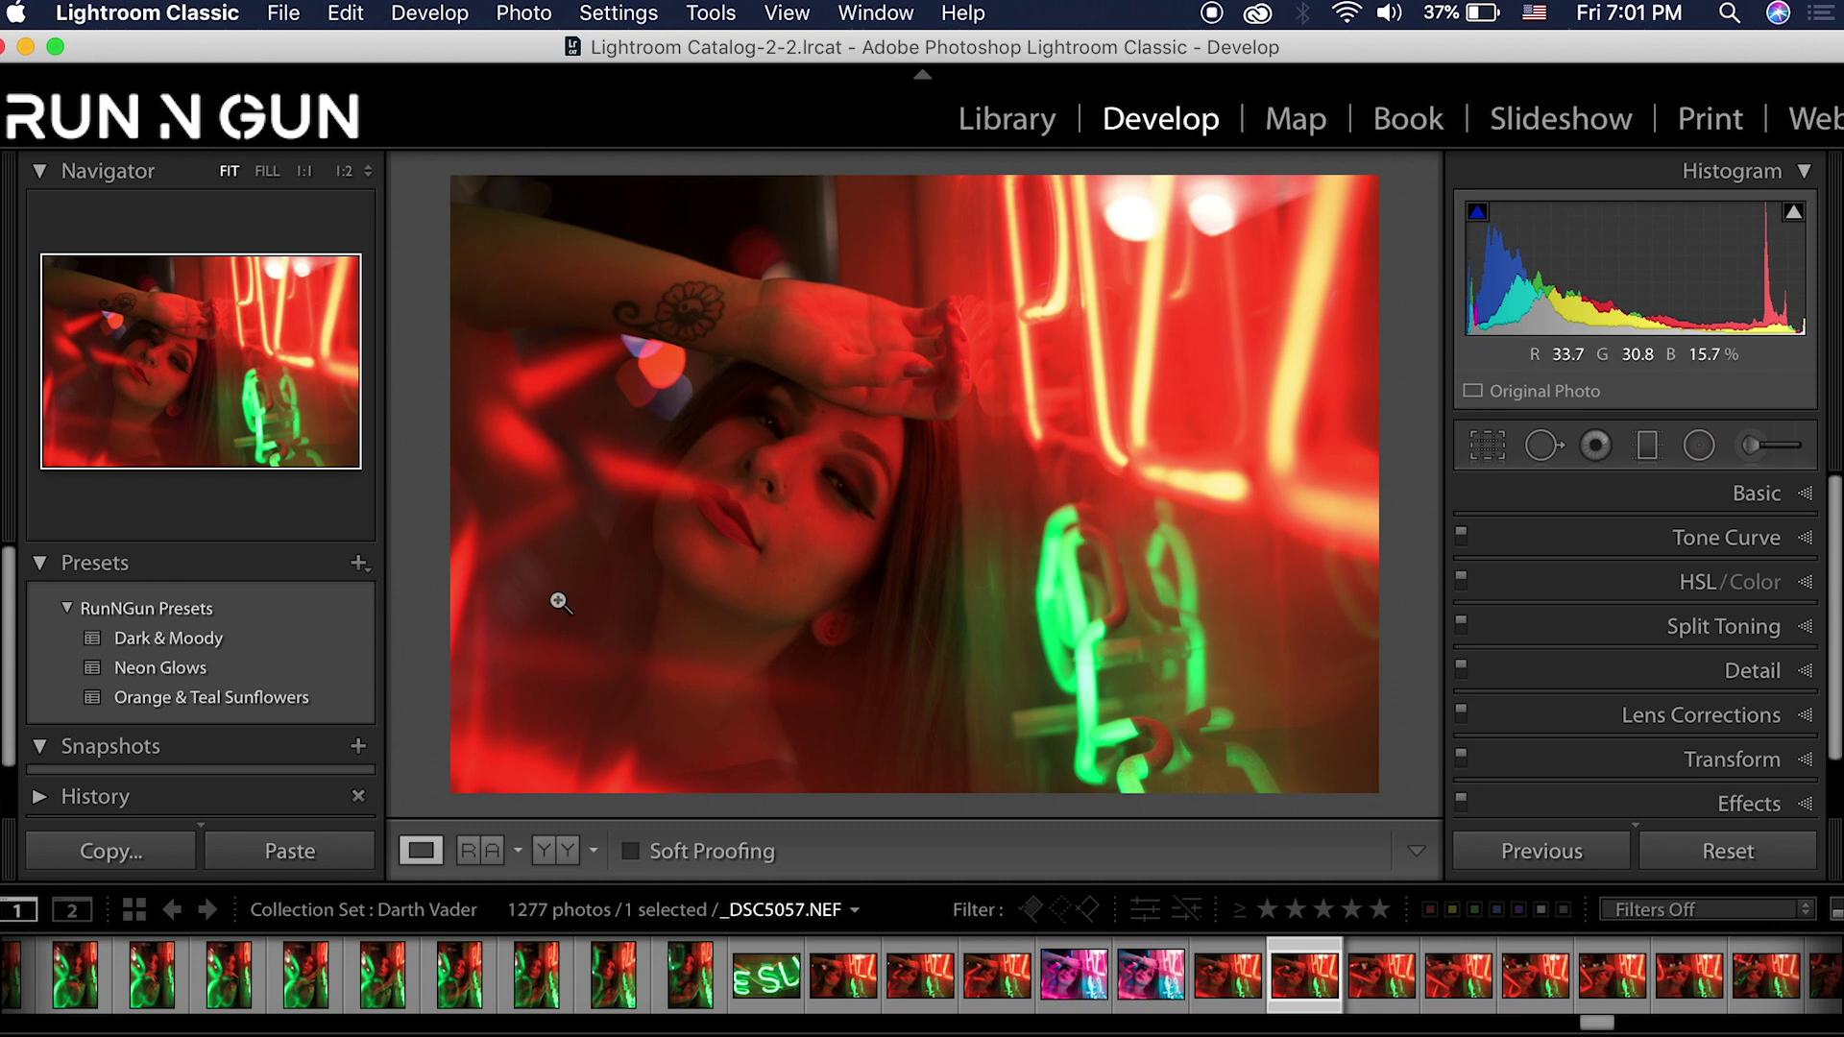
left_click_drag(1596, 1022, 1479, 1026)
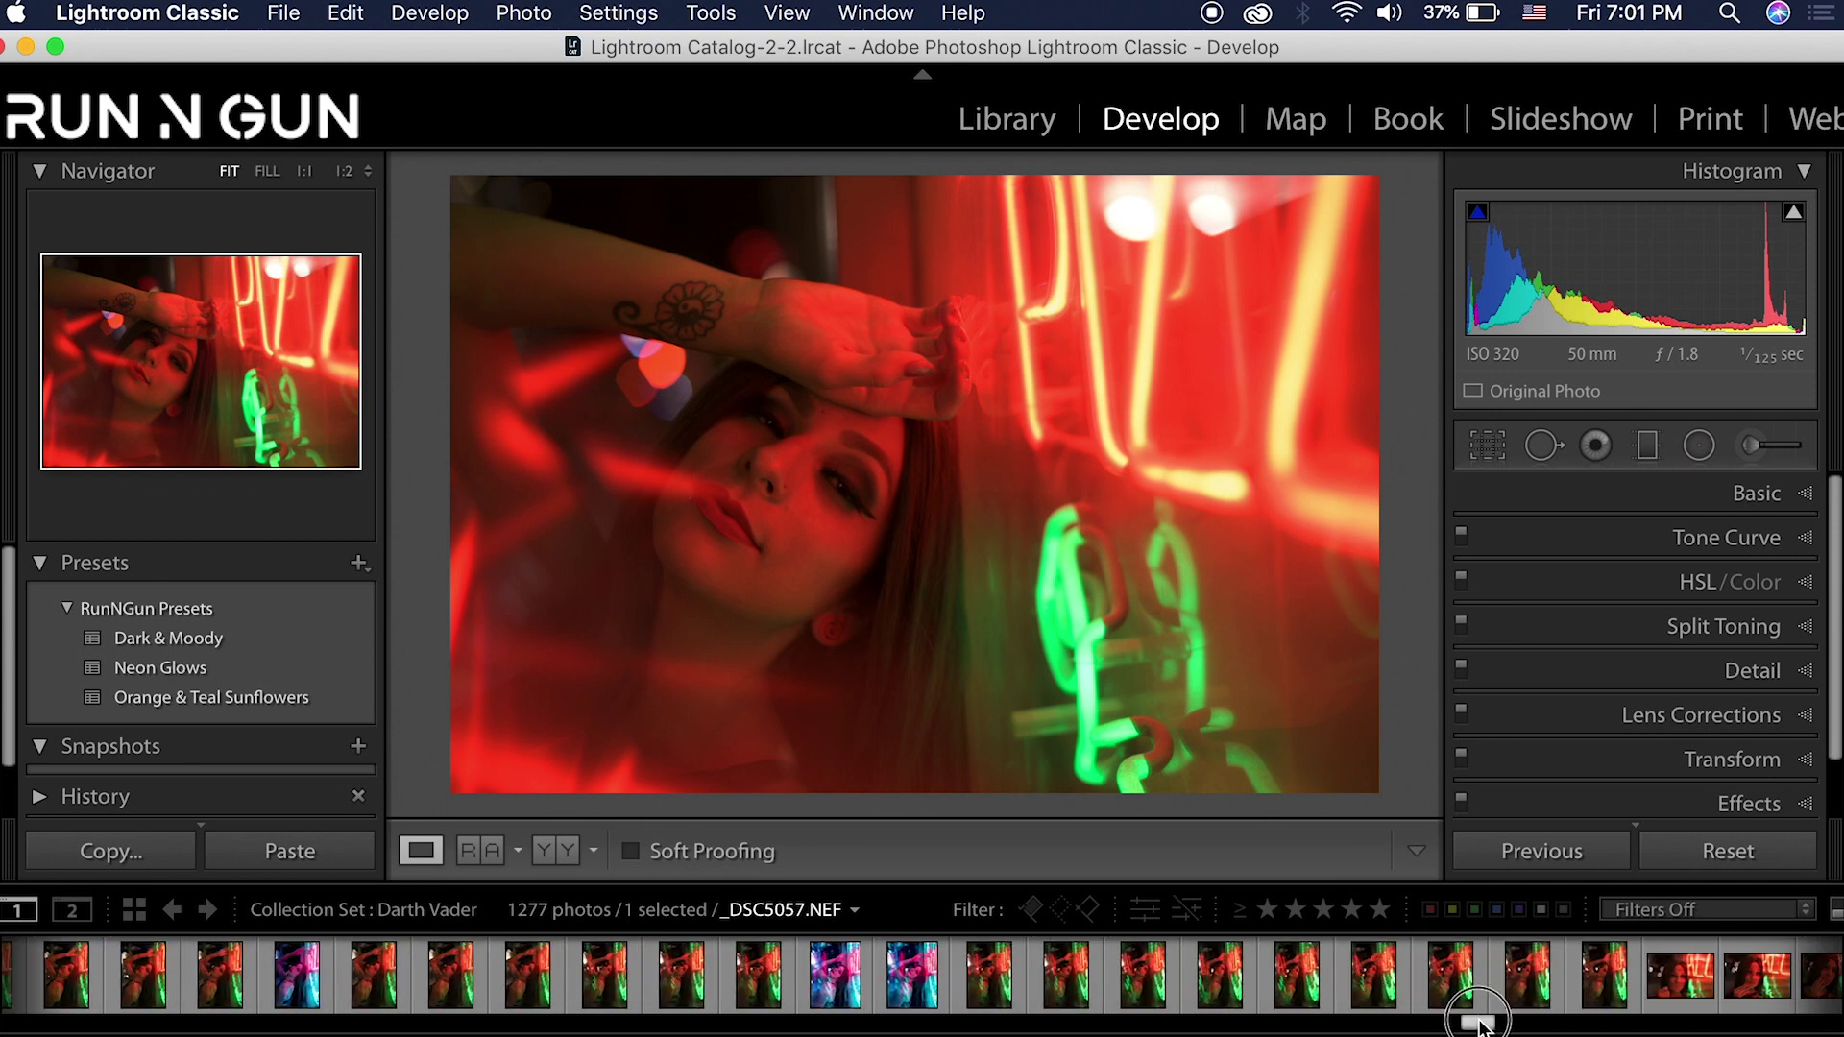
On the _DSC4970 portrait, try Dark & Moody, Neon Glows, then Orange & Teal Sunflowers.
left_click(917, 978)
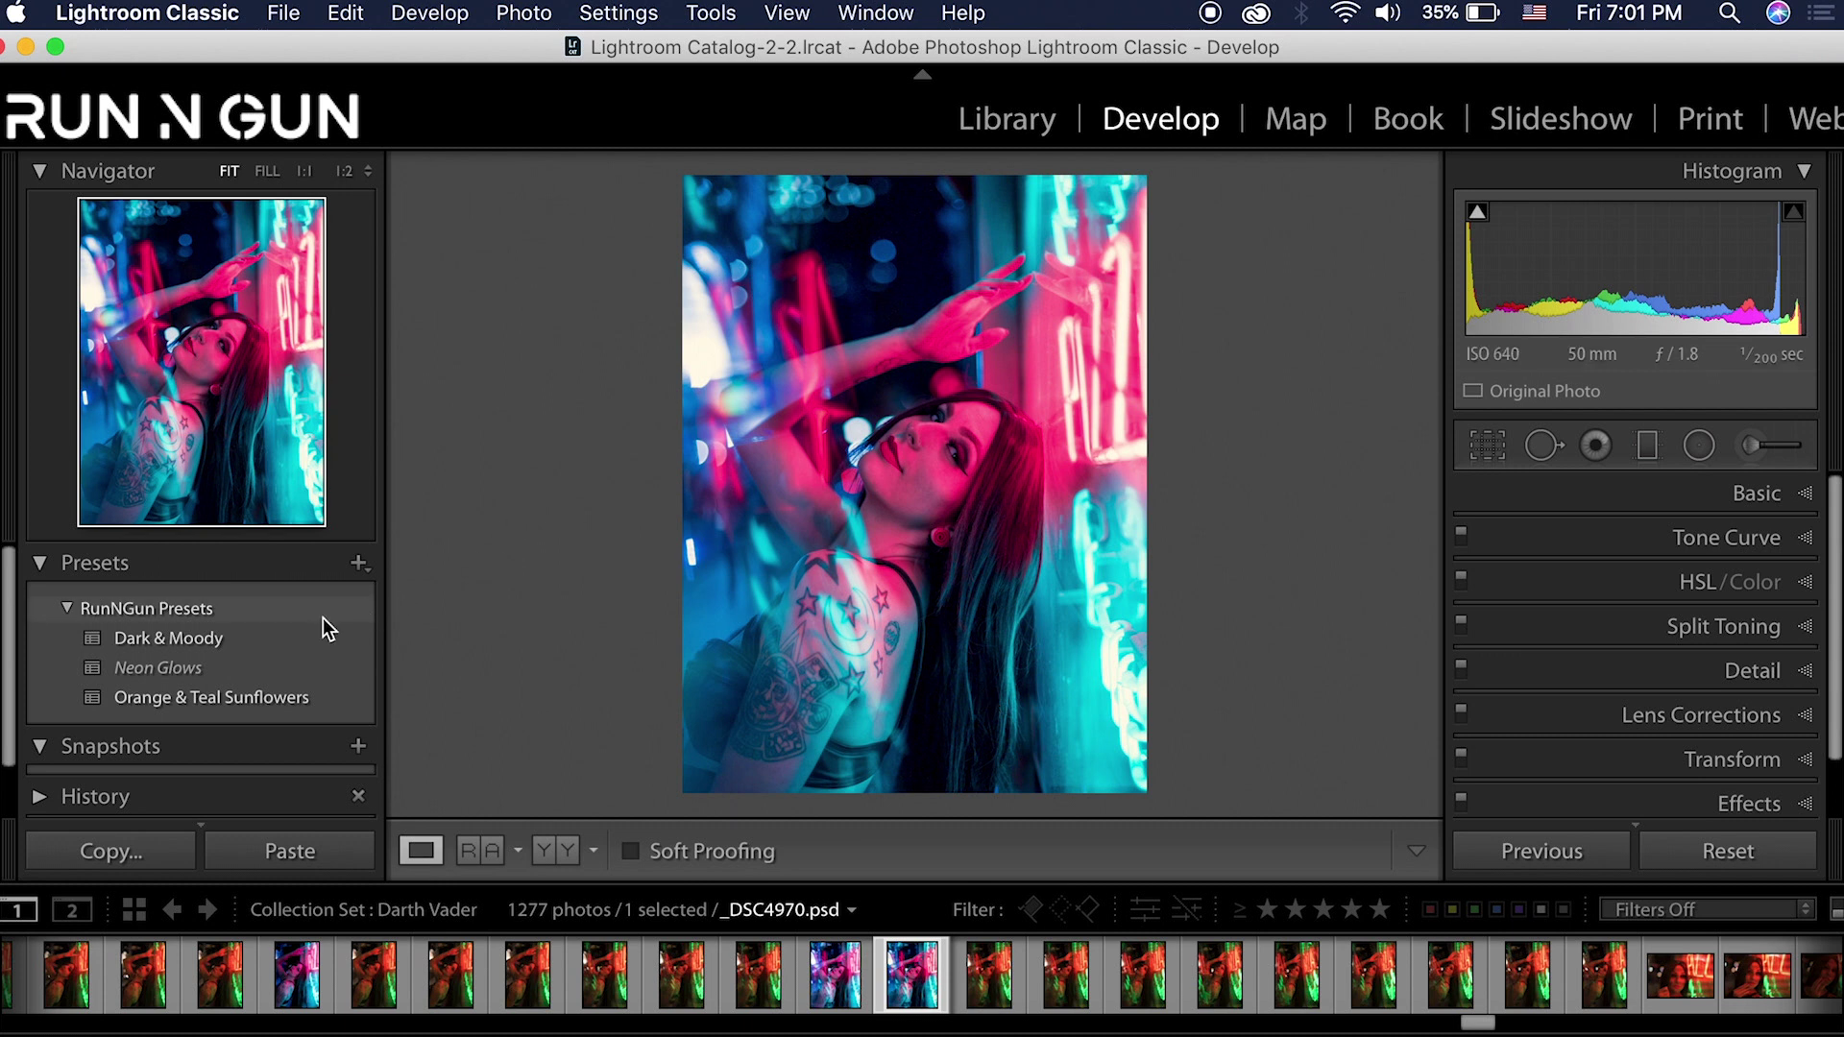
left_click(157, 640)
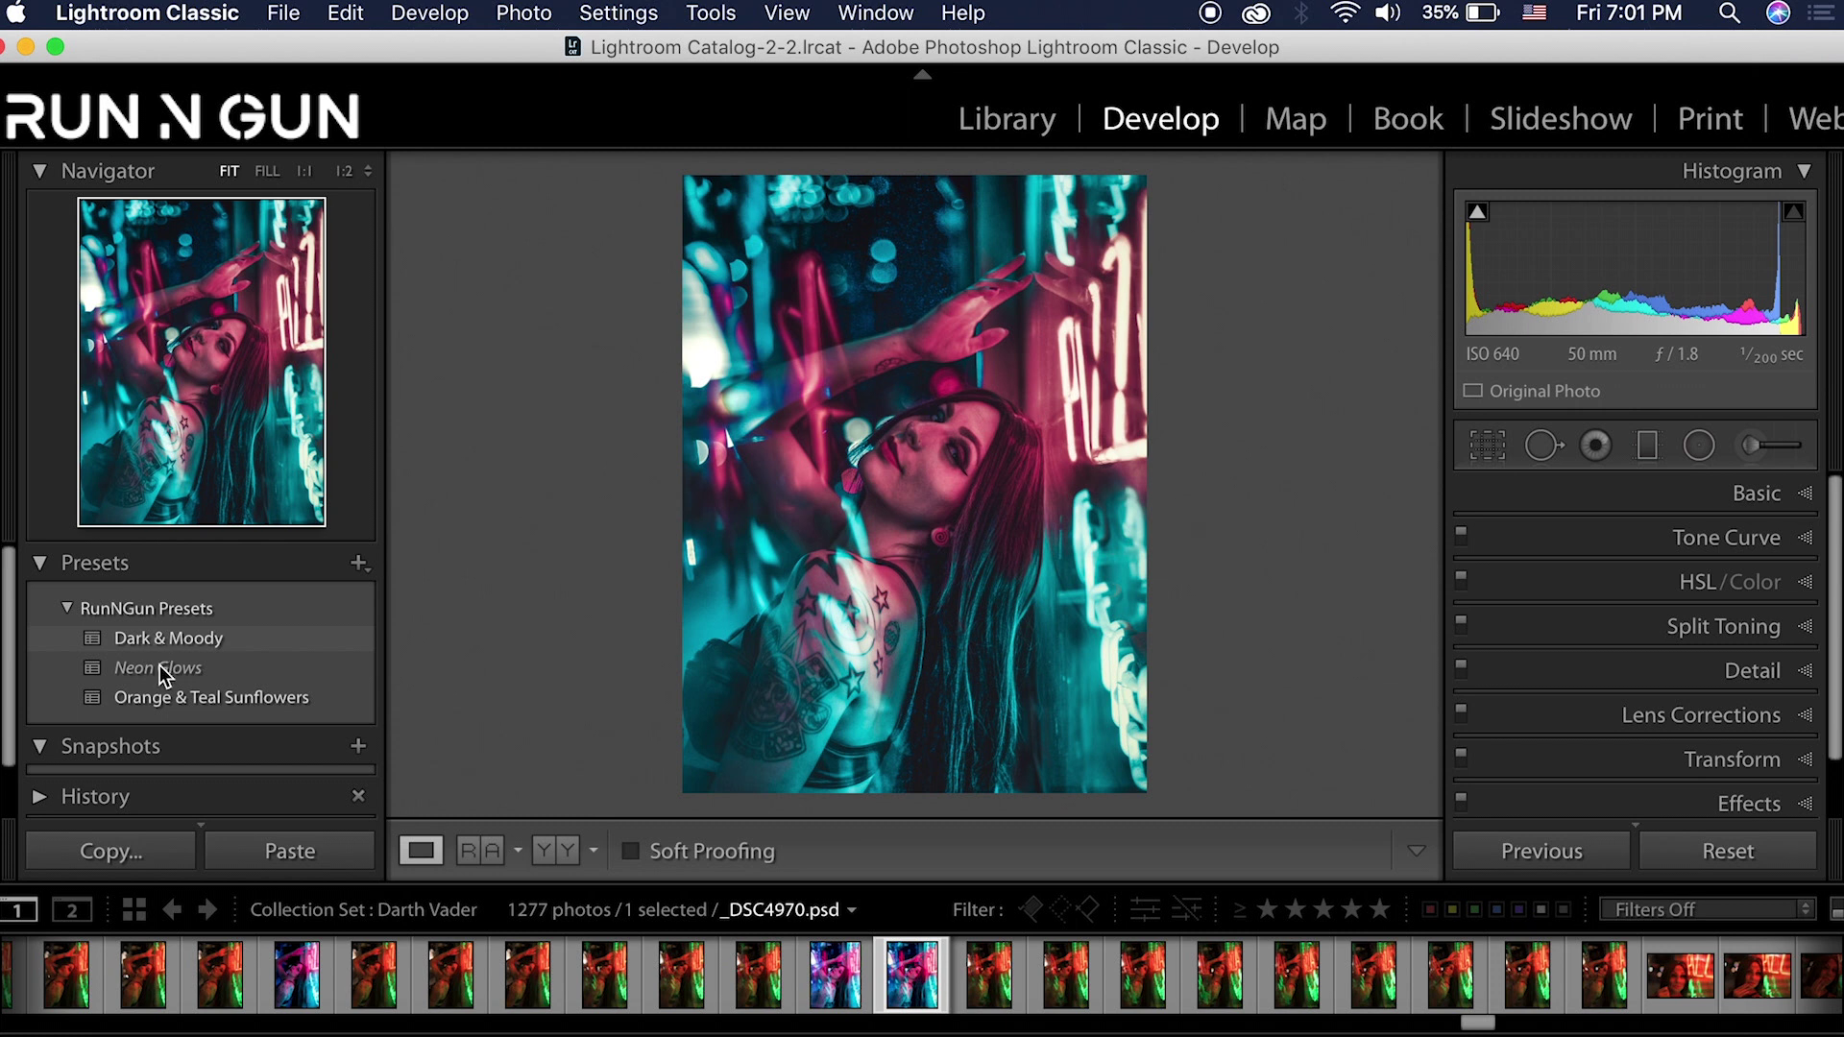
left_click(207, 668)
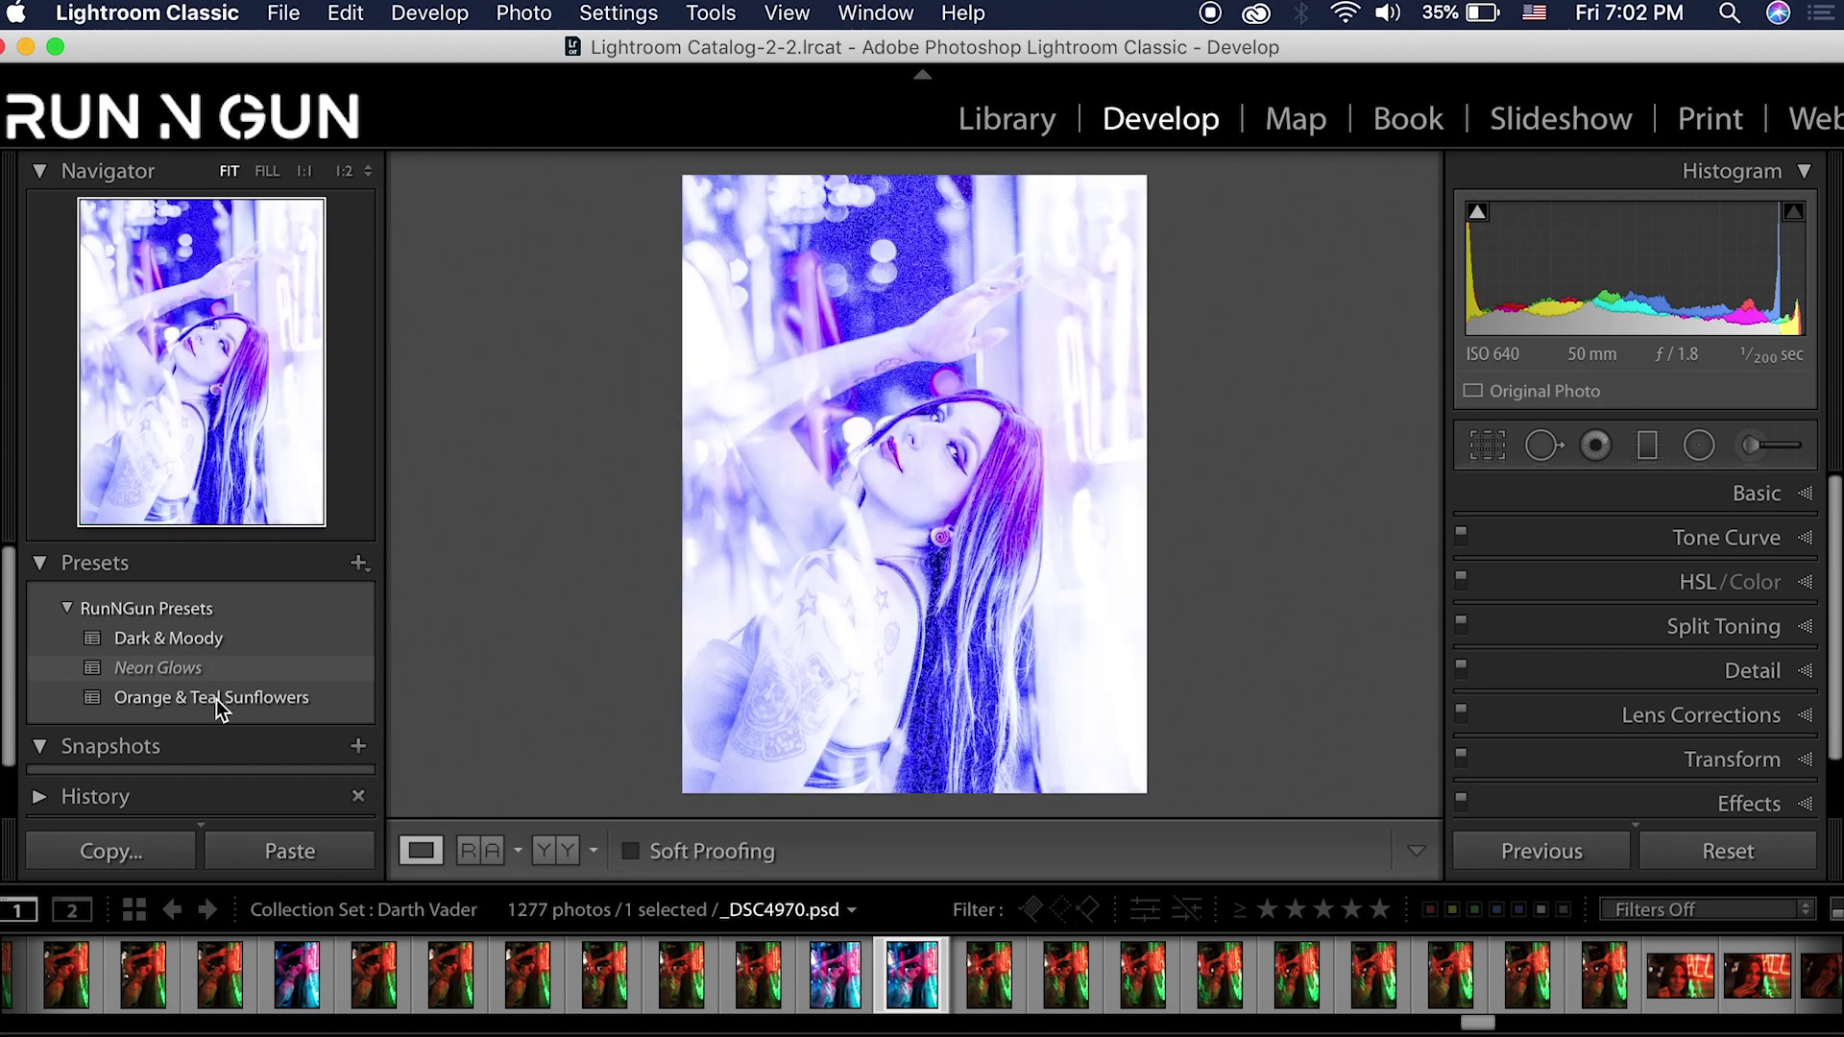
left_click(220, 699)
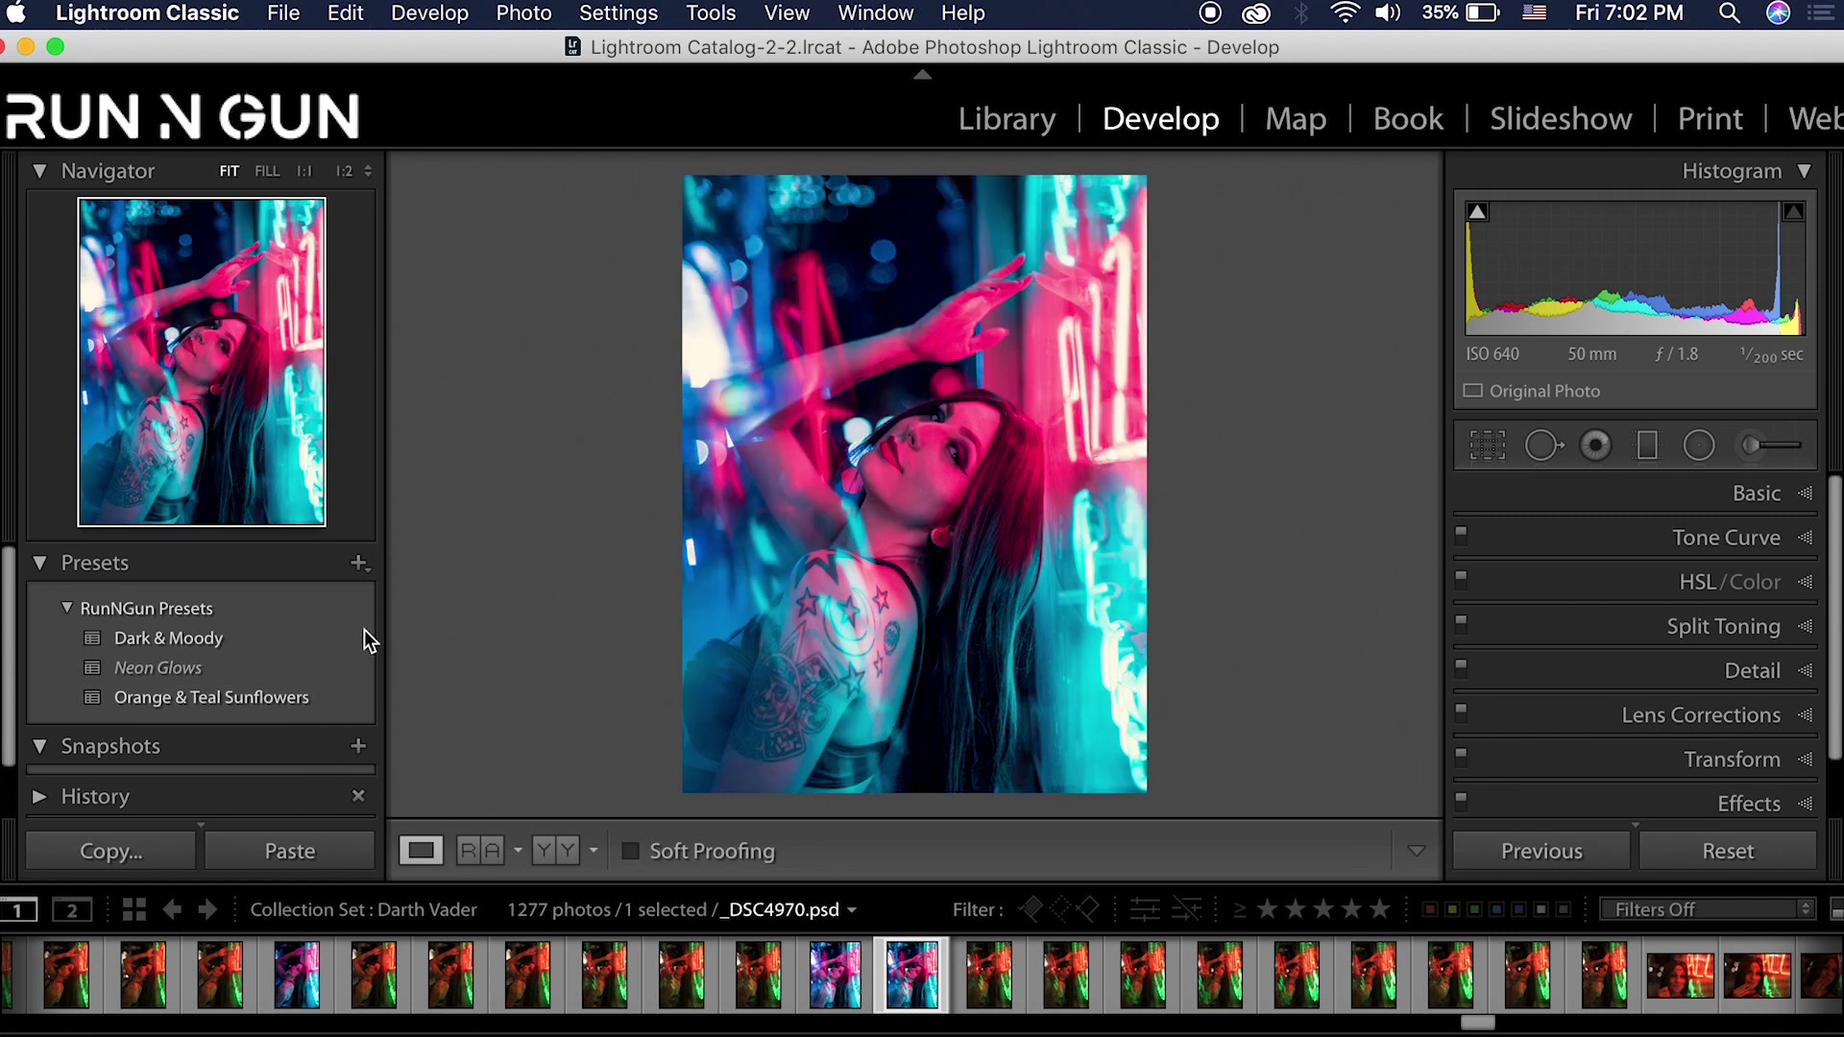
Collapse RunNGun Presets, switch to the England collection, and open castle photo P1004956.
left_click(67, 608)
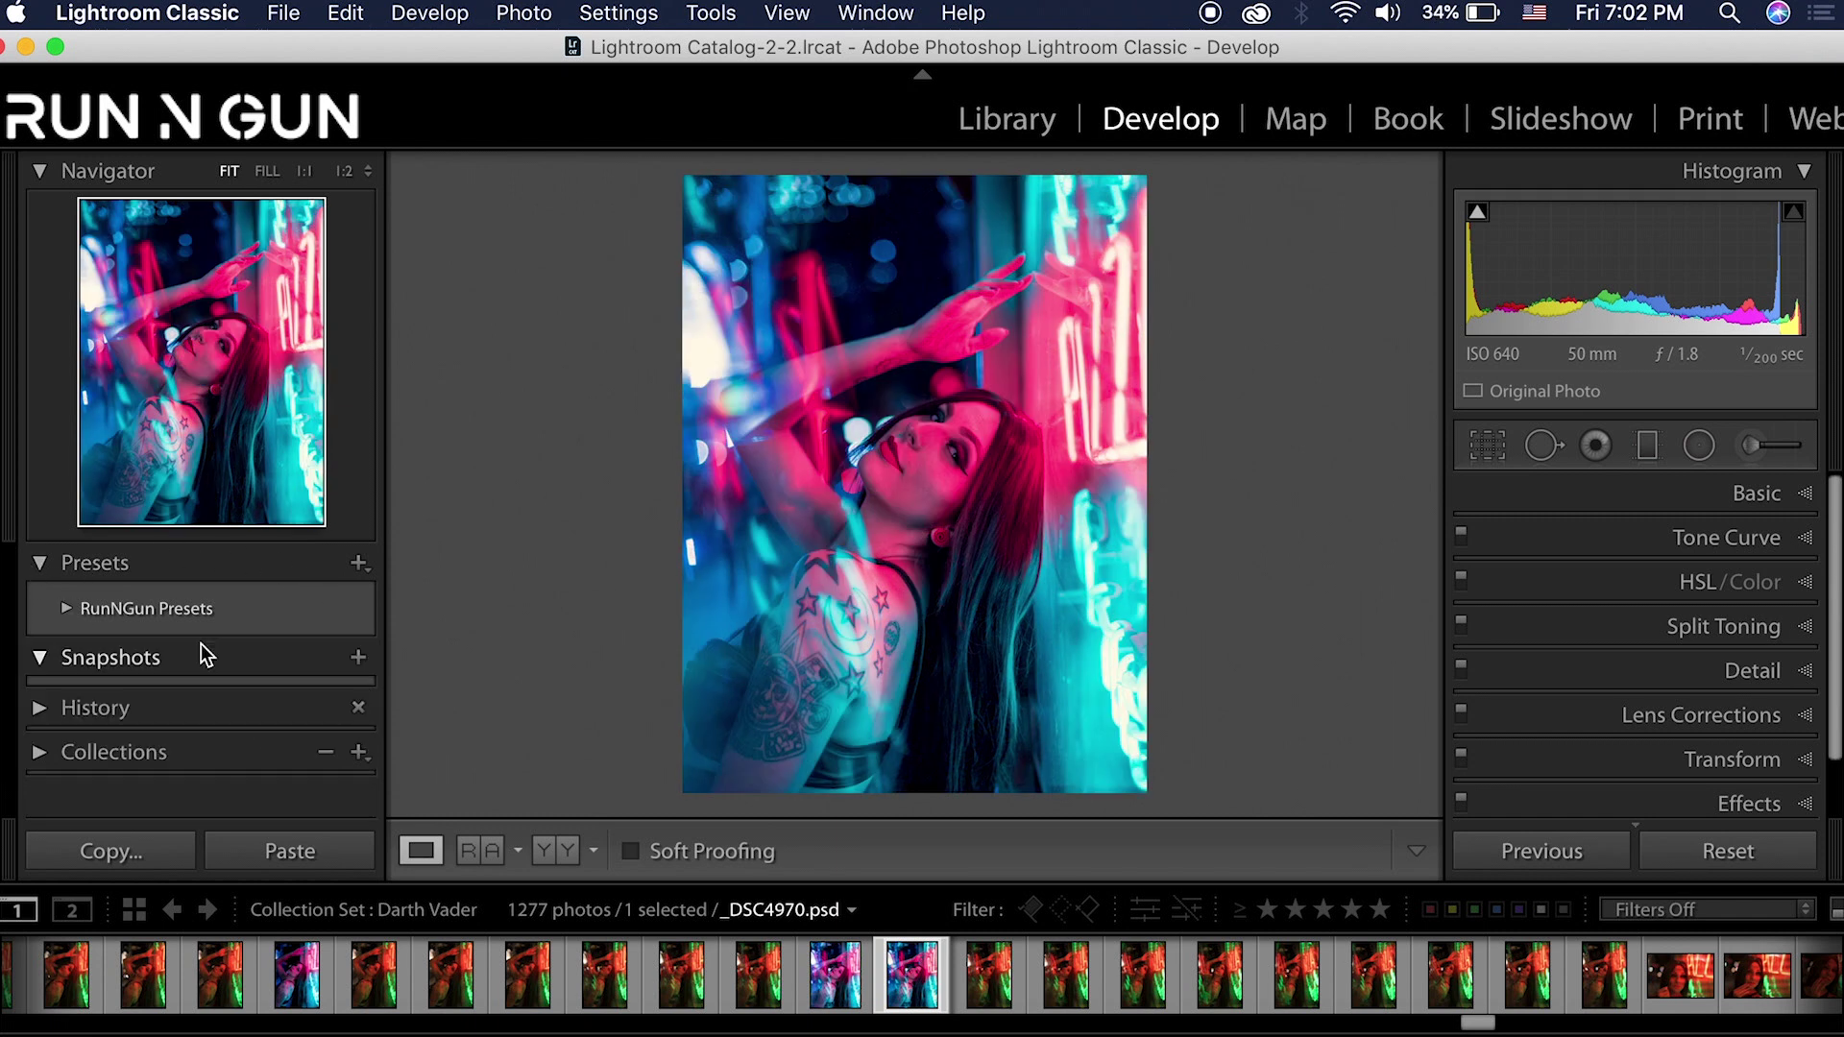
left_click(38, 751)
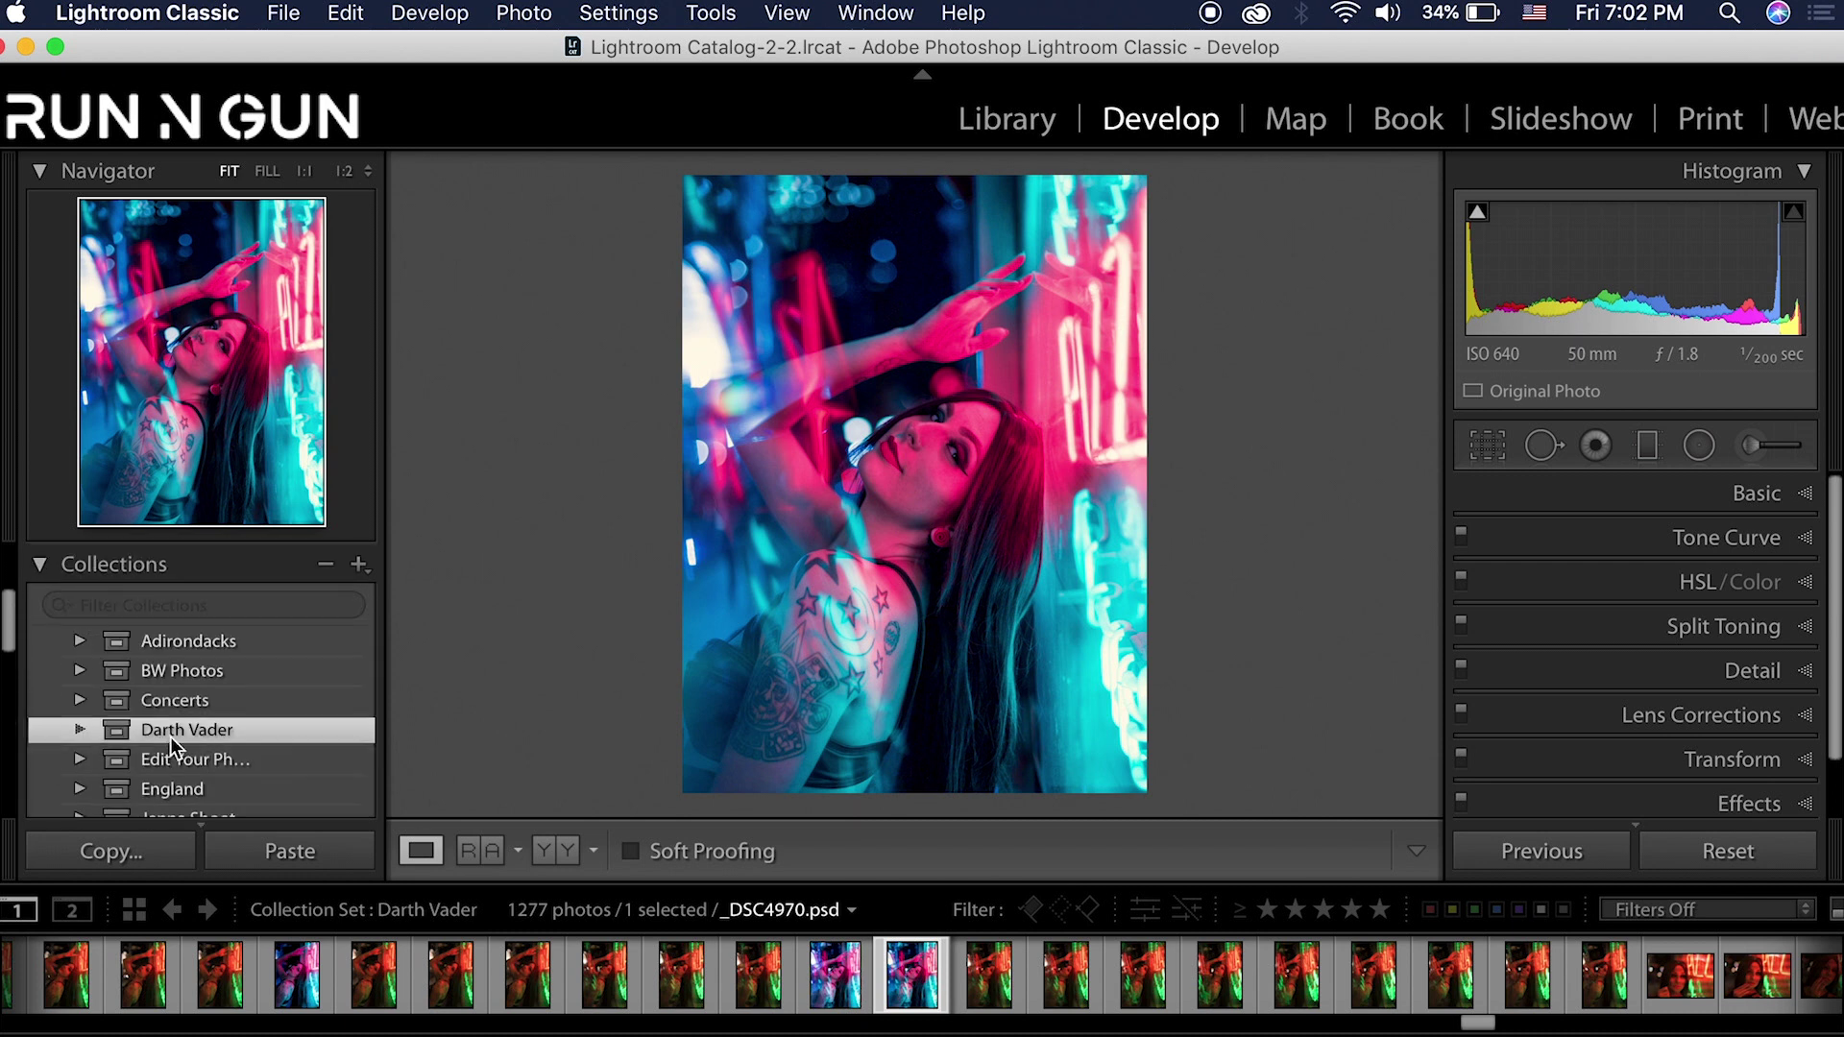
scroll(175, 746, "down", 2)
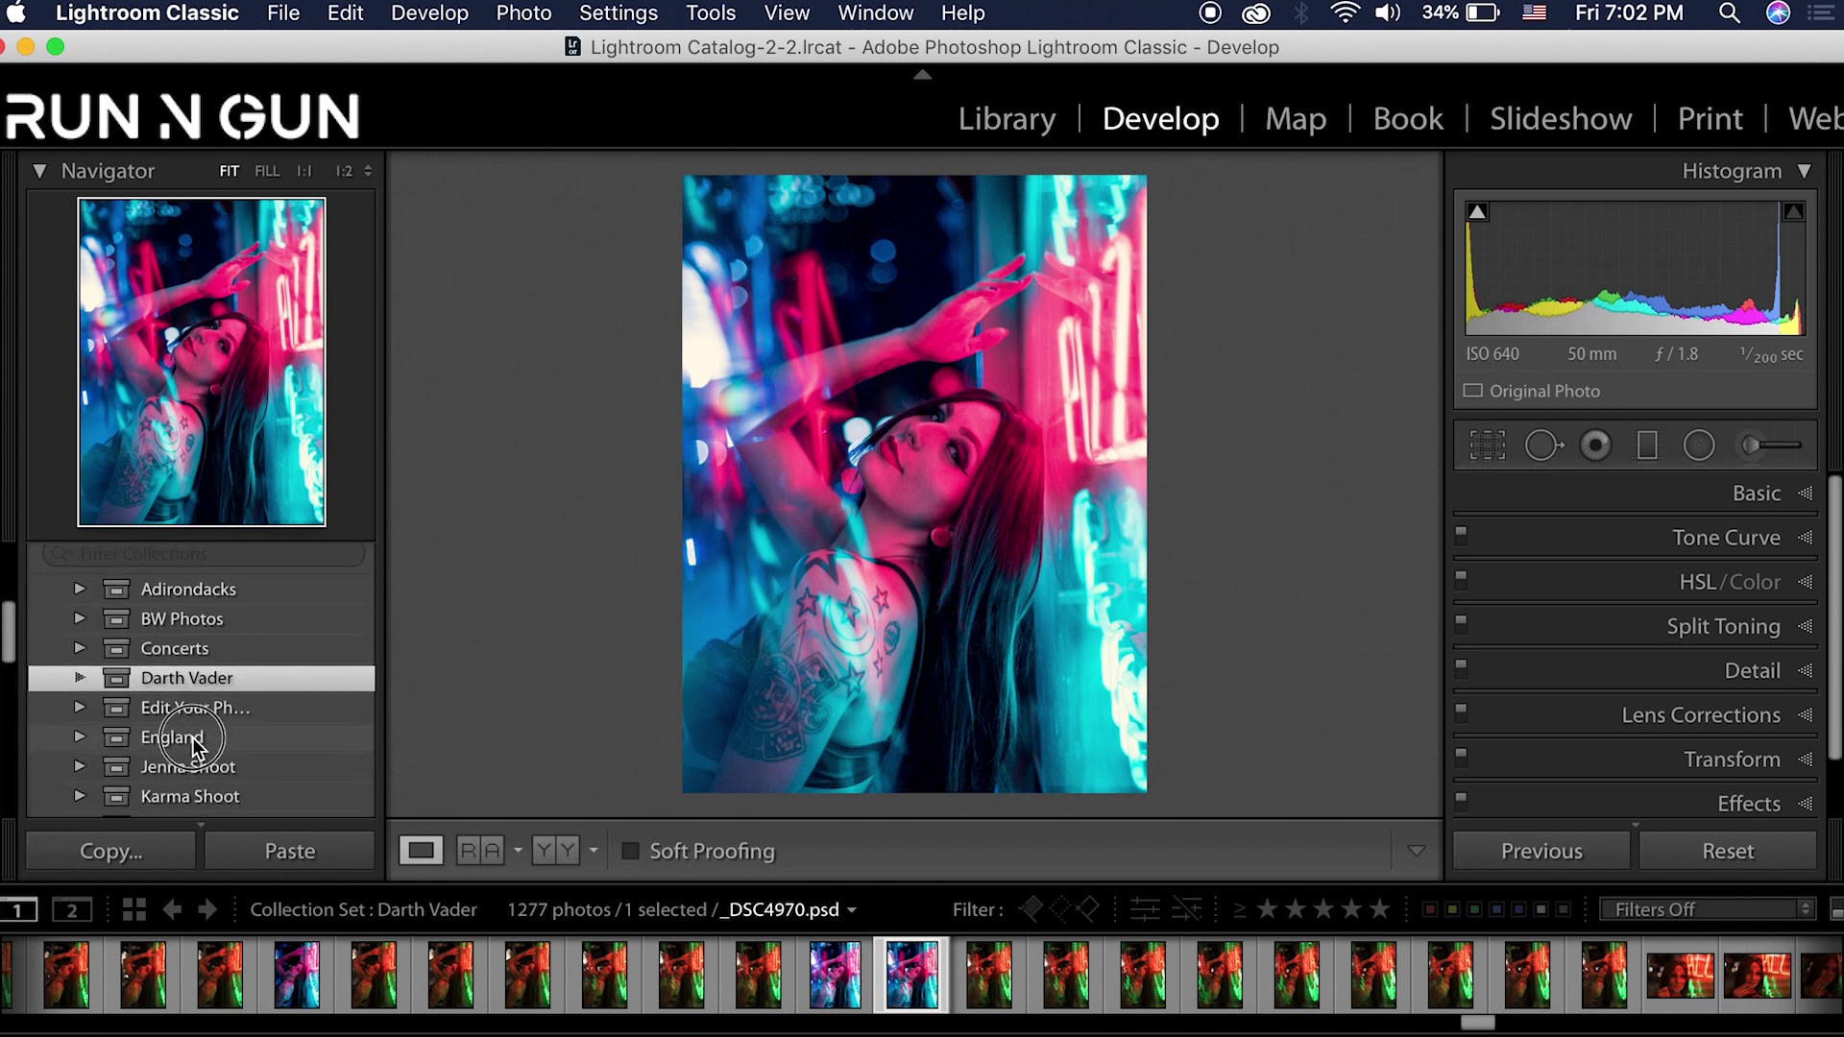
left_click(195, 740)
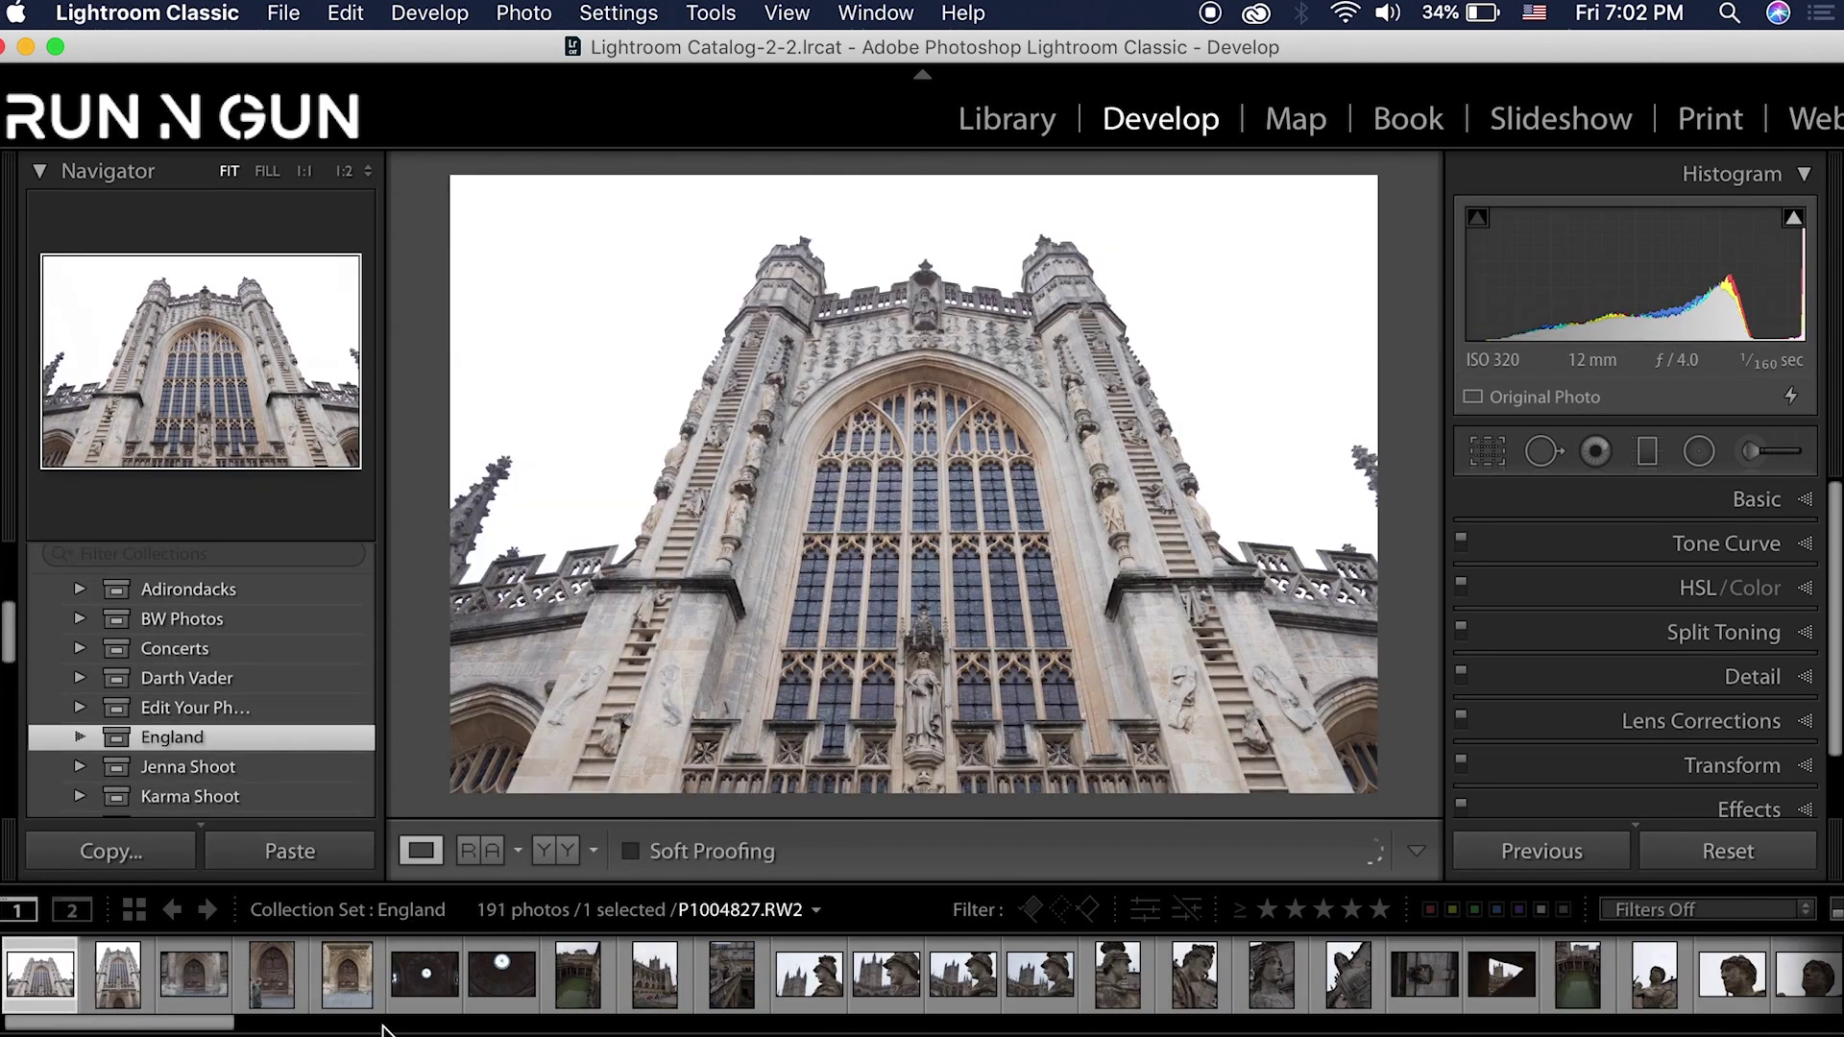
left_click_drag(213, 1024, 1337, 1024)
left_click(632, 976)
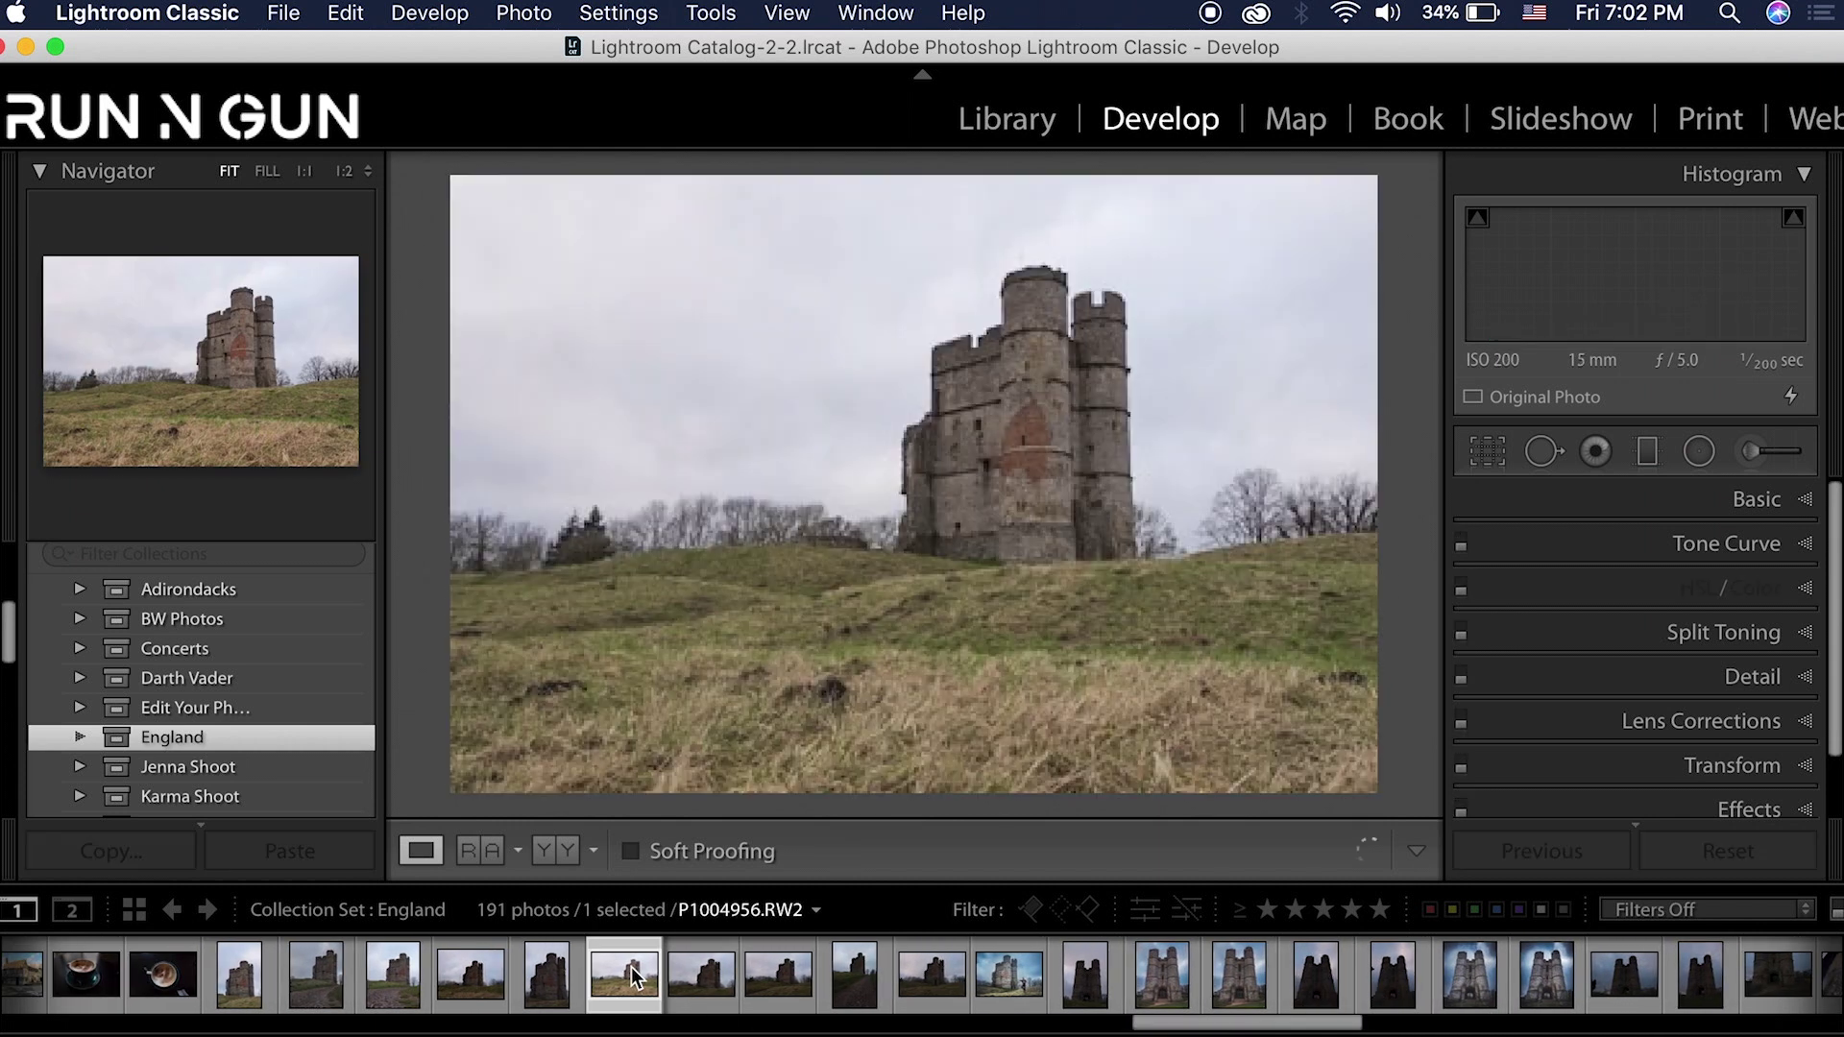
scroll(348, 659, "up", 5)
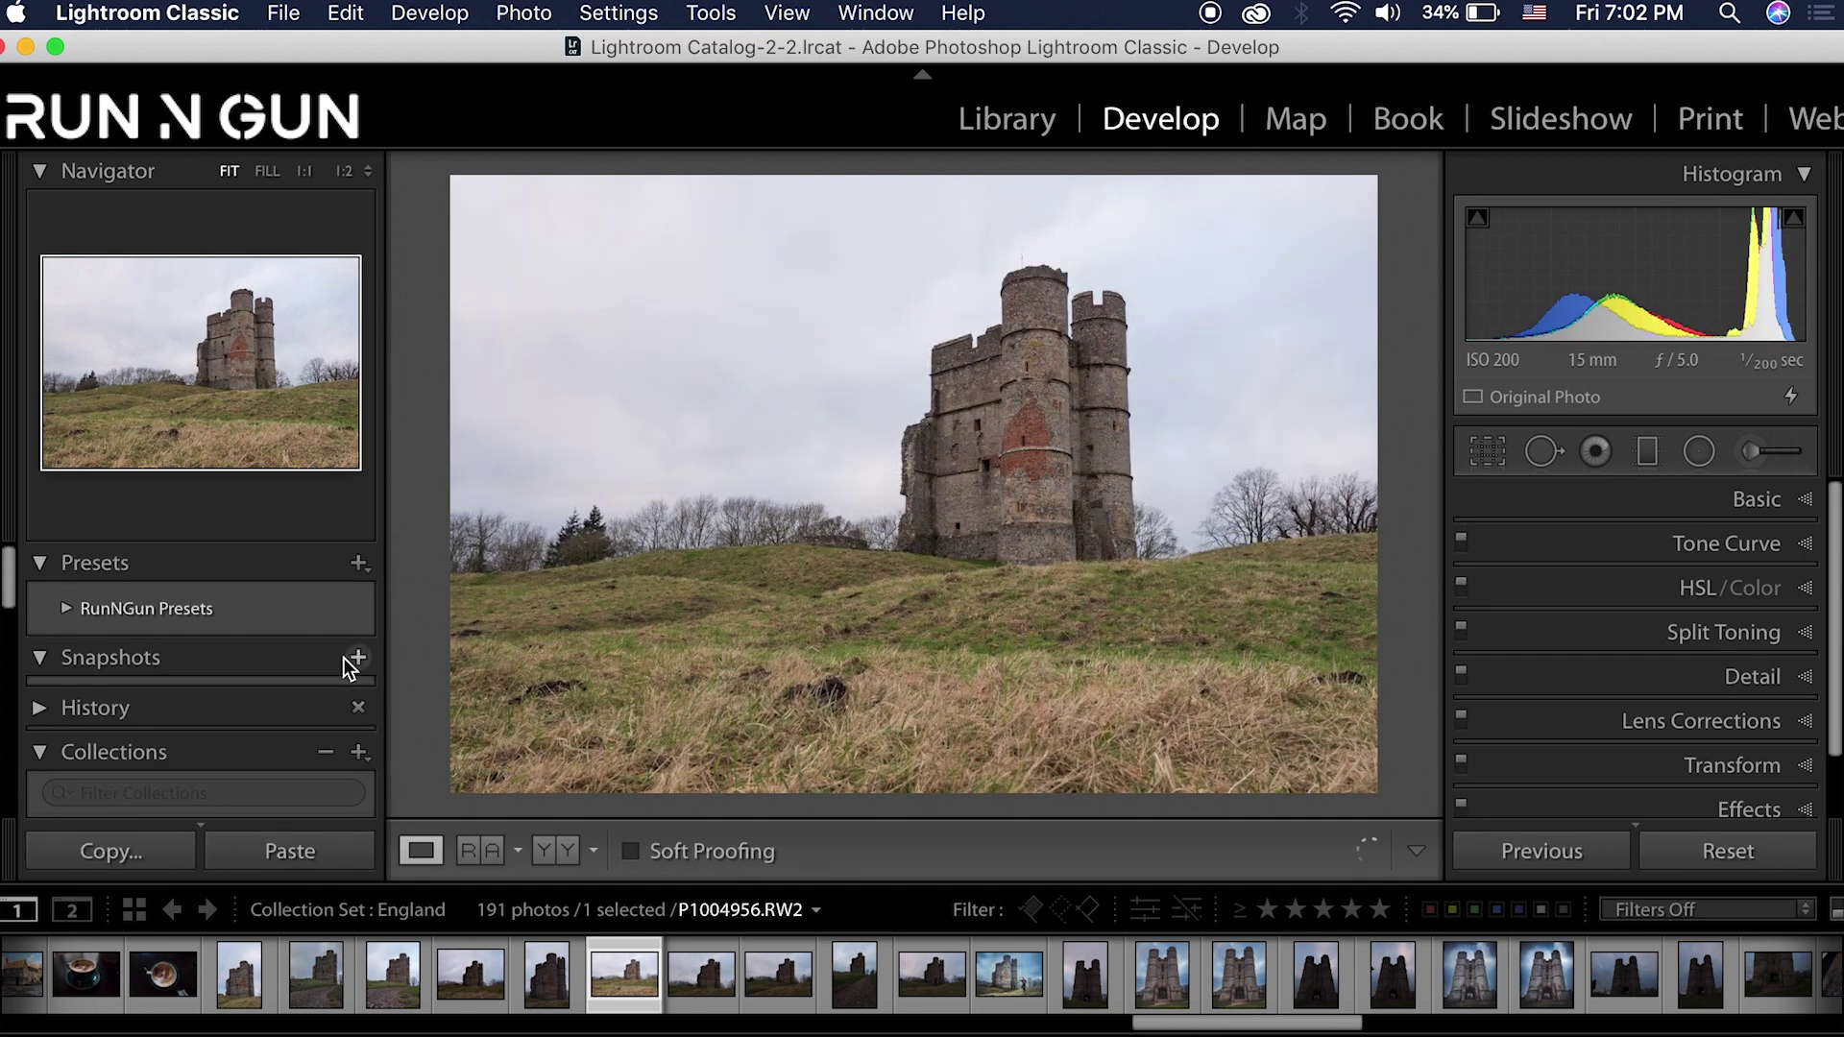
Try Dark & Moody, Neon Glows and Orange & Teal Sunflowers on the castle, ending on Dark & Moody.
left_click(67, 611)
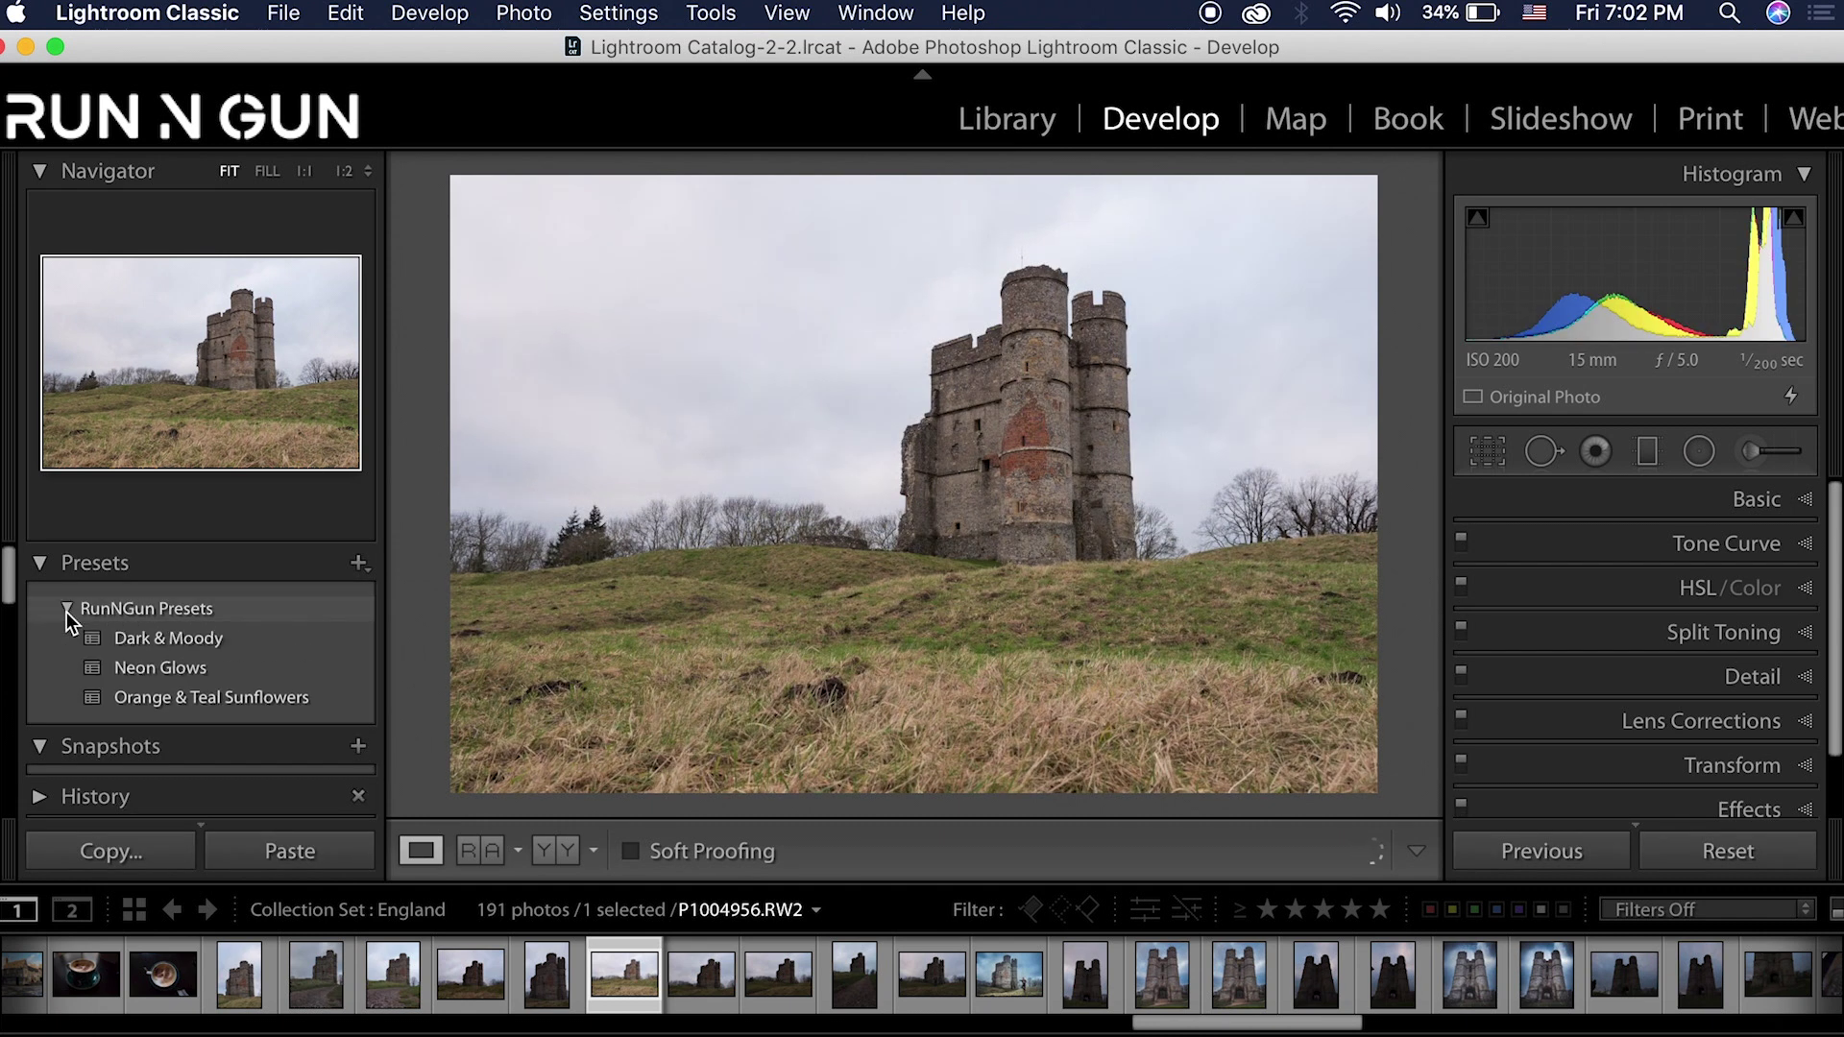
left_click(192, 638)
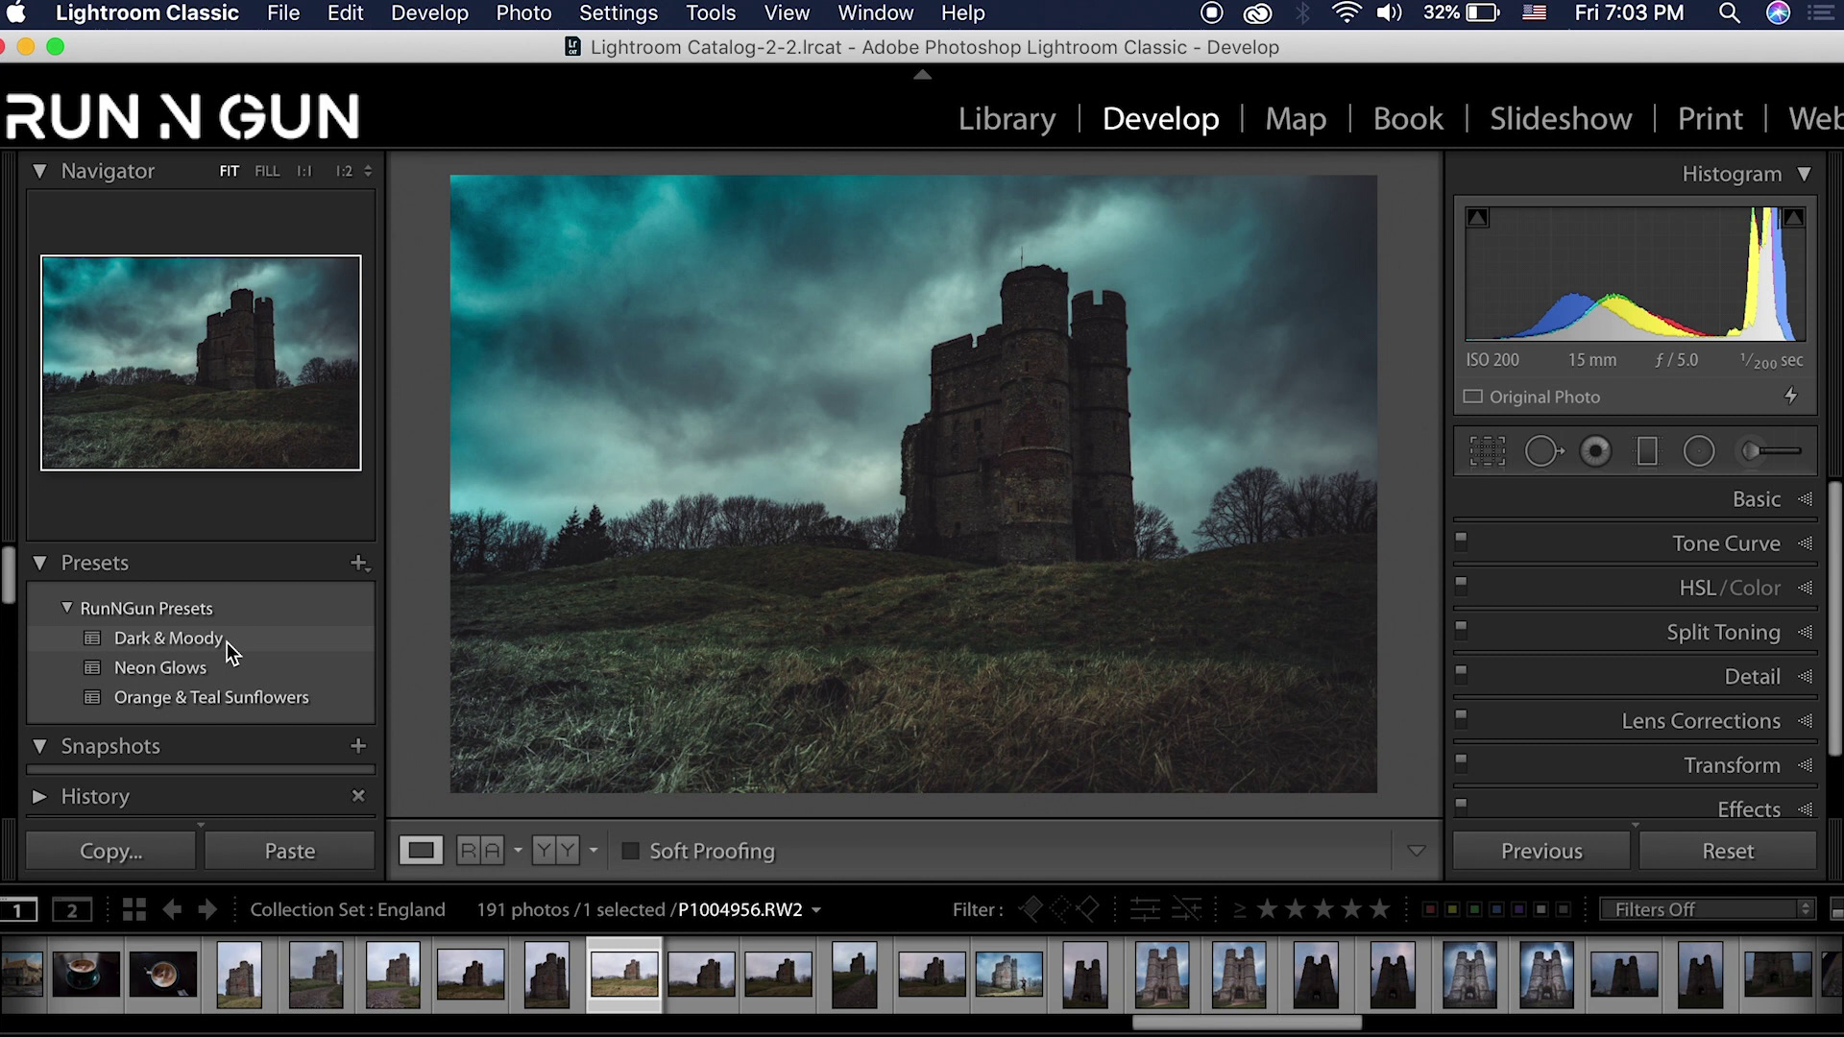
left_click(173, 672)
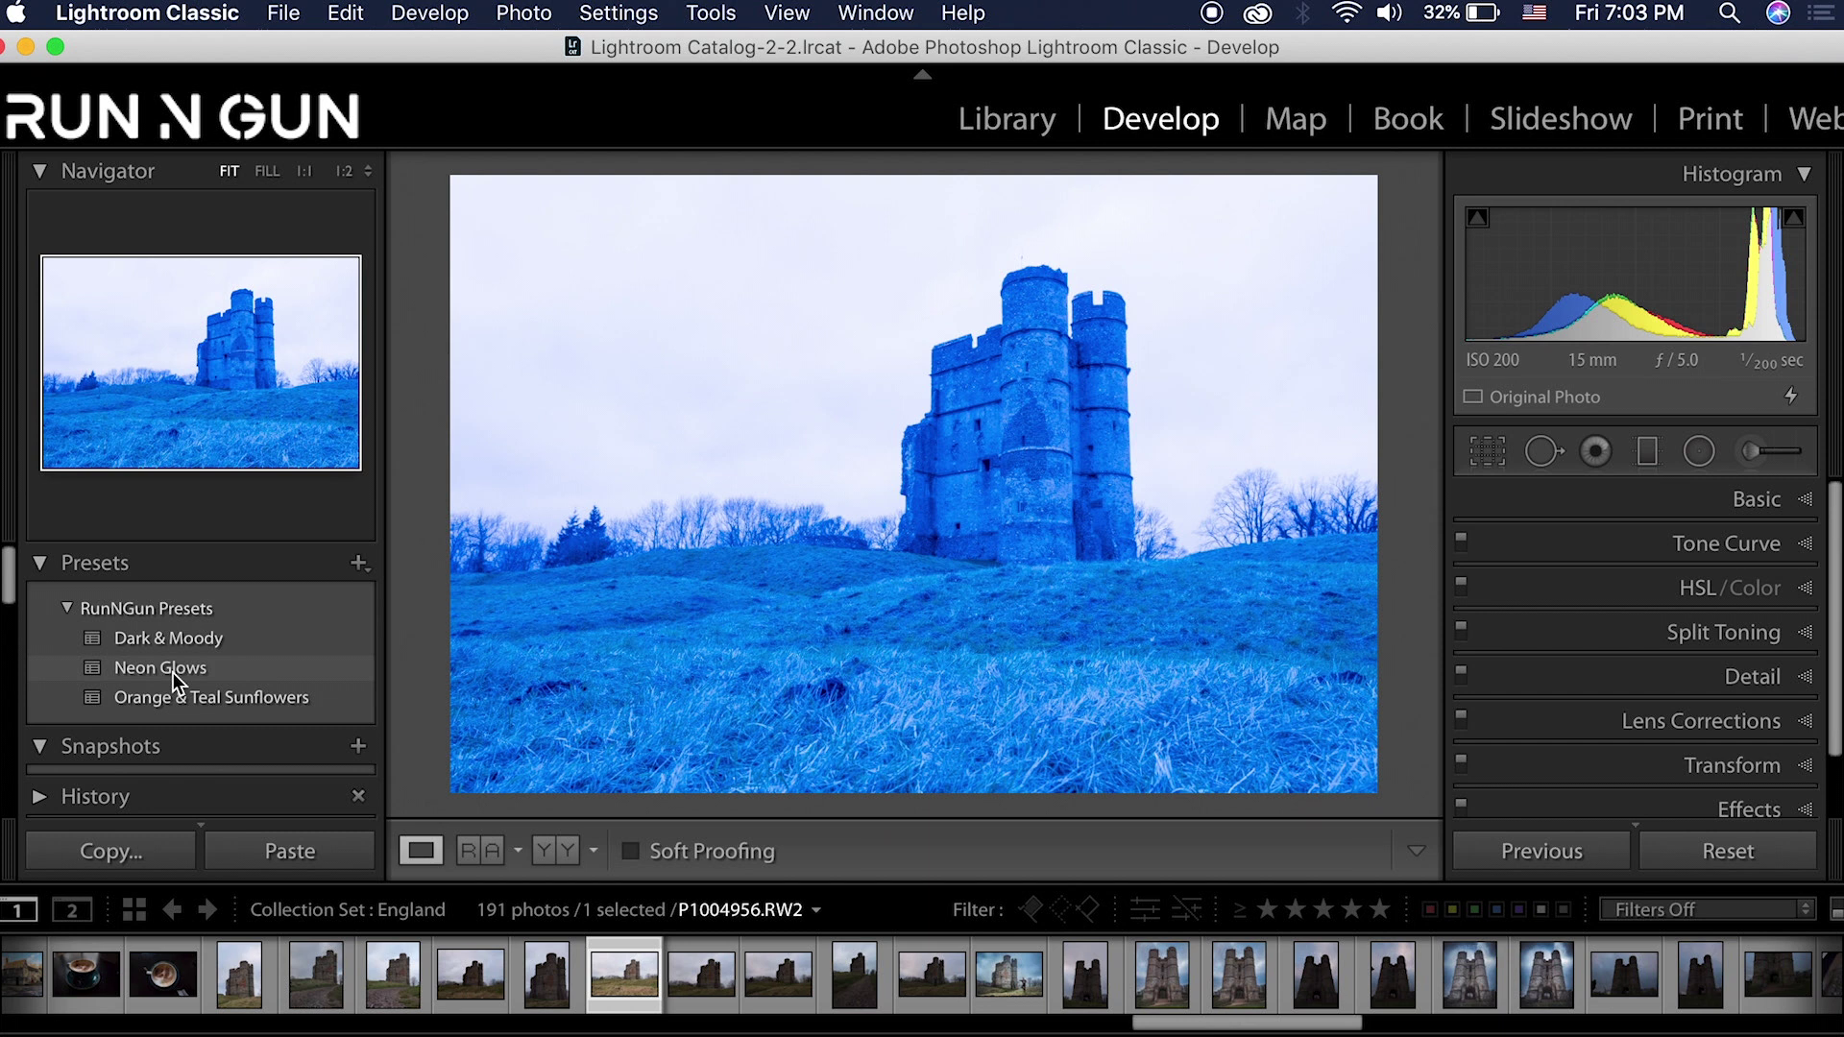
left_click(218, 701)
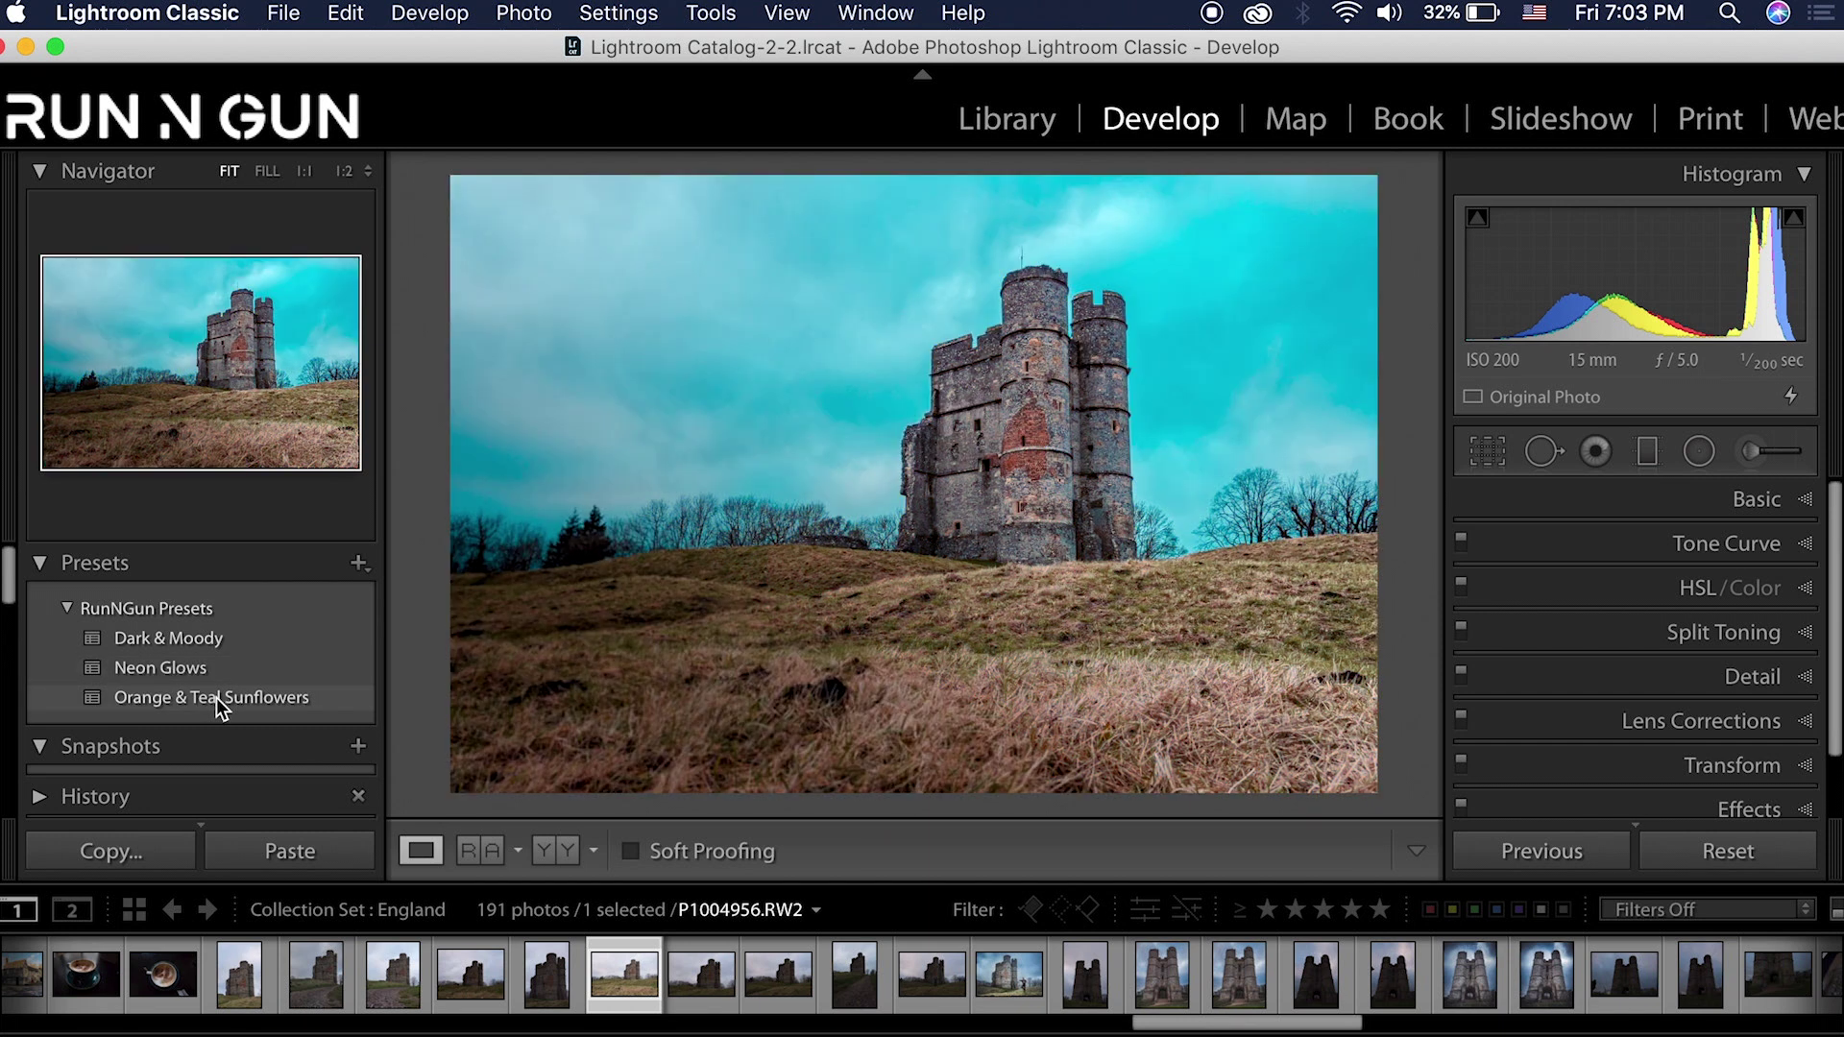
left_click(209, 643)
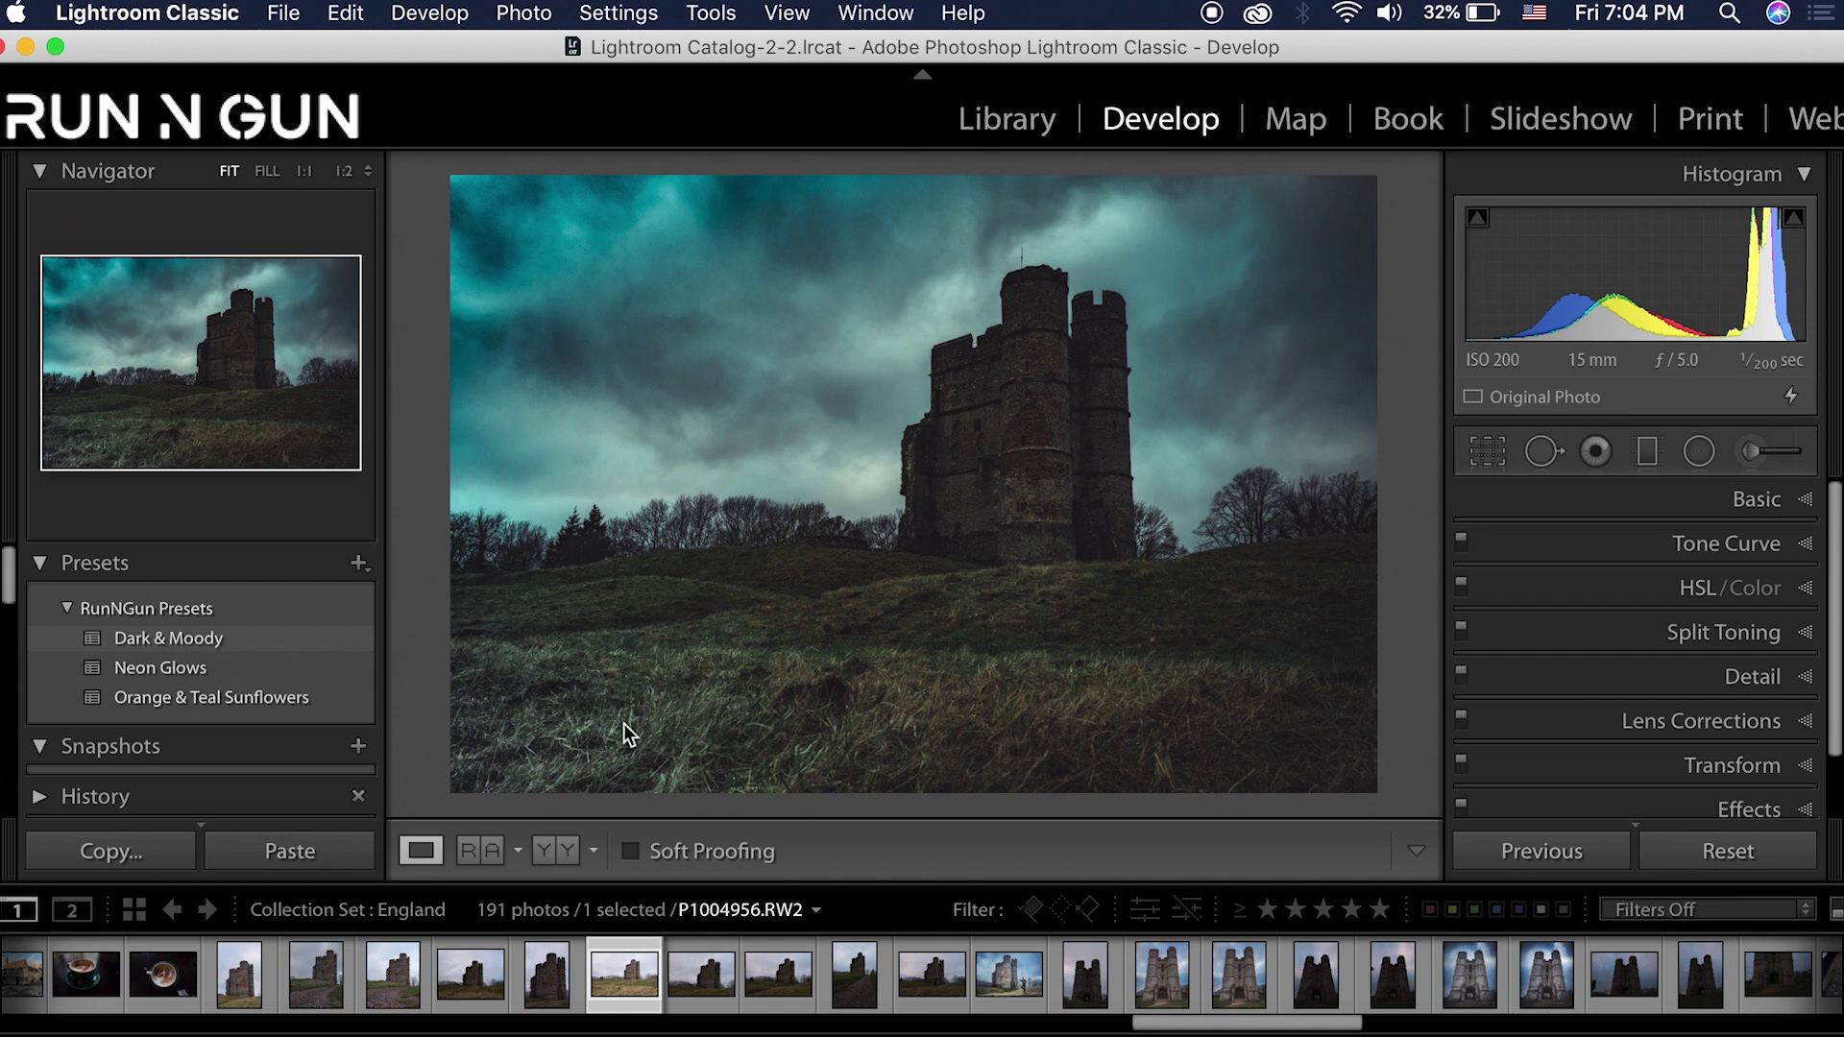
left_click(1203, 1025)
left_click_drag(1202, 1025, 1076, 1008)
Open the half-timbered house photo P1004946 and apply Orange & Teal Sunflowers.
left_click(1077, 999)
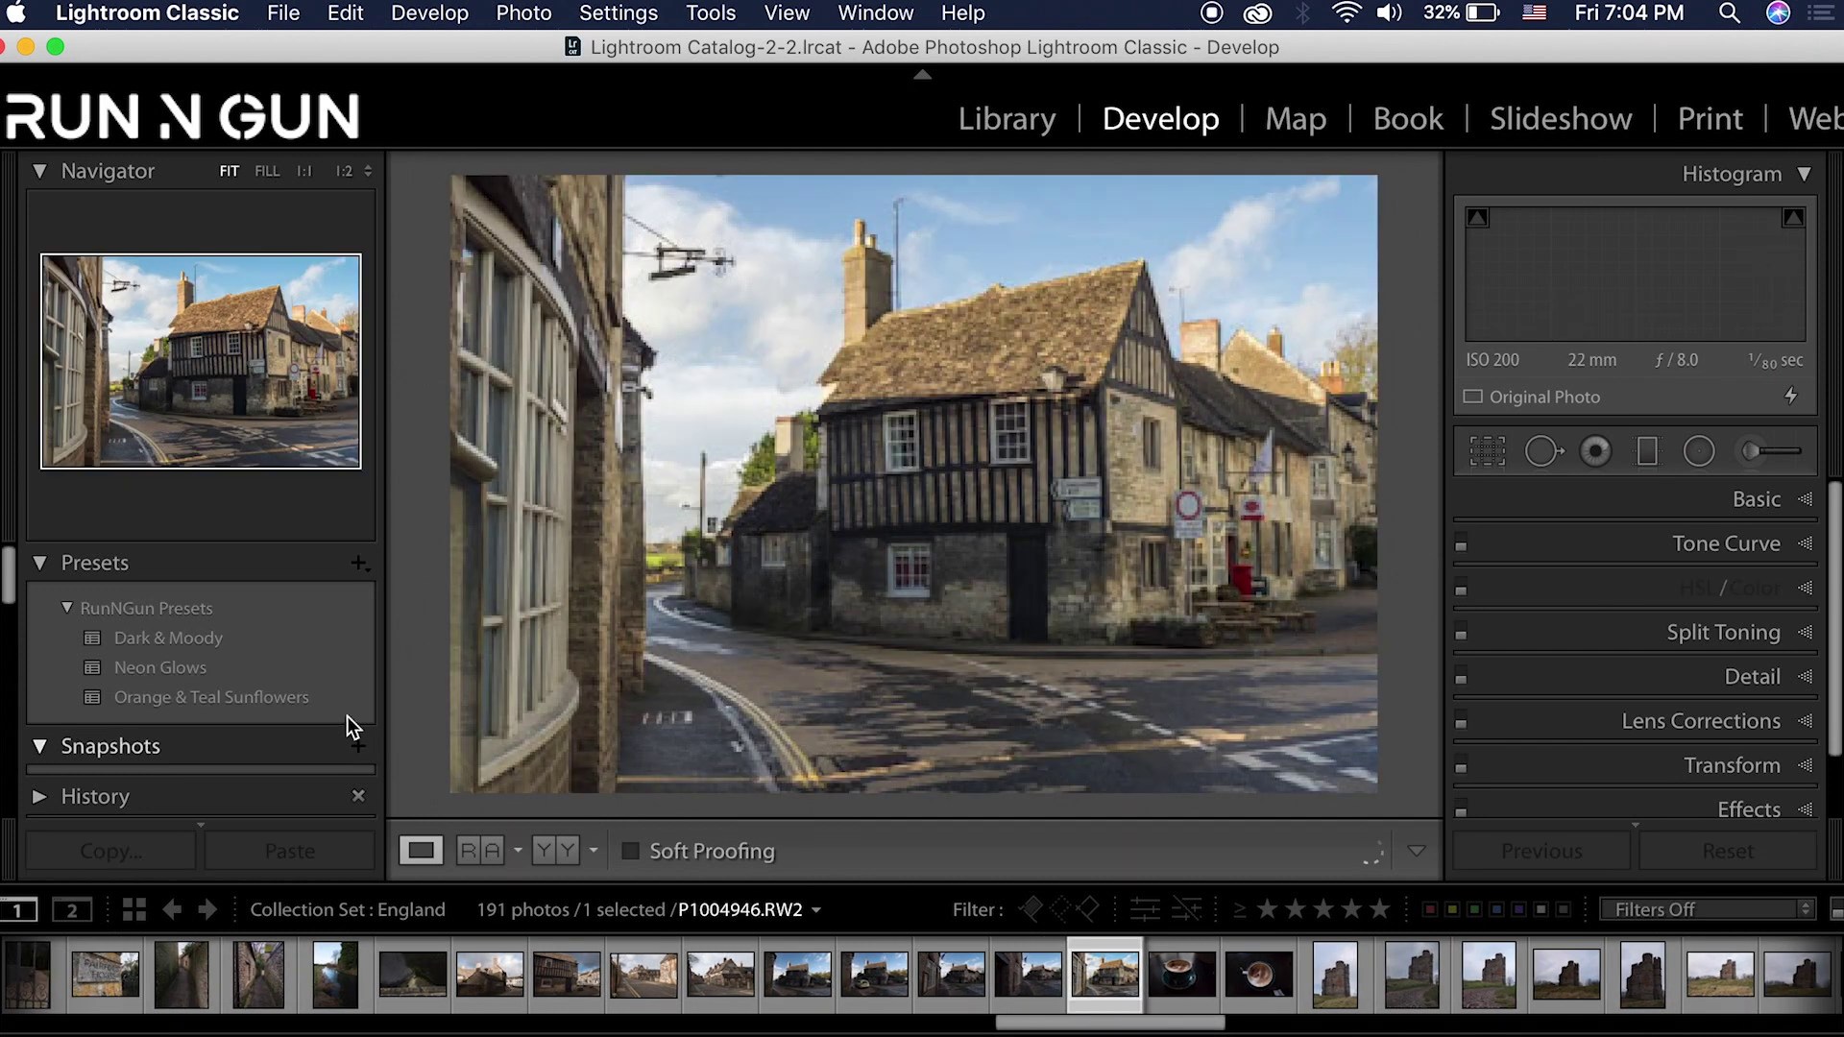
left_click(251, 698)
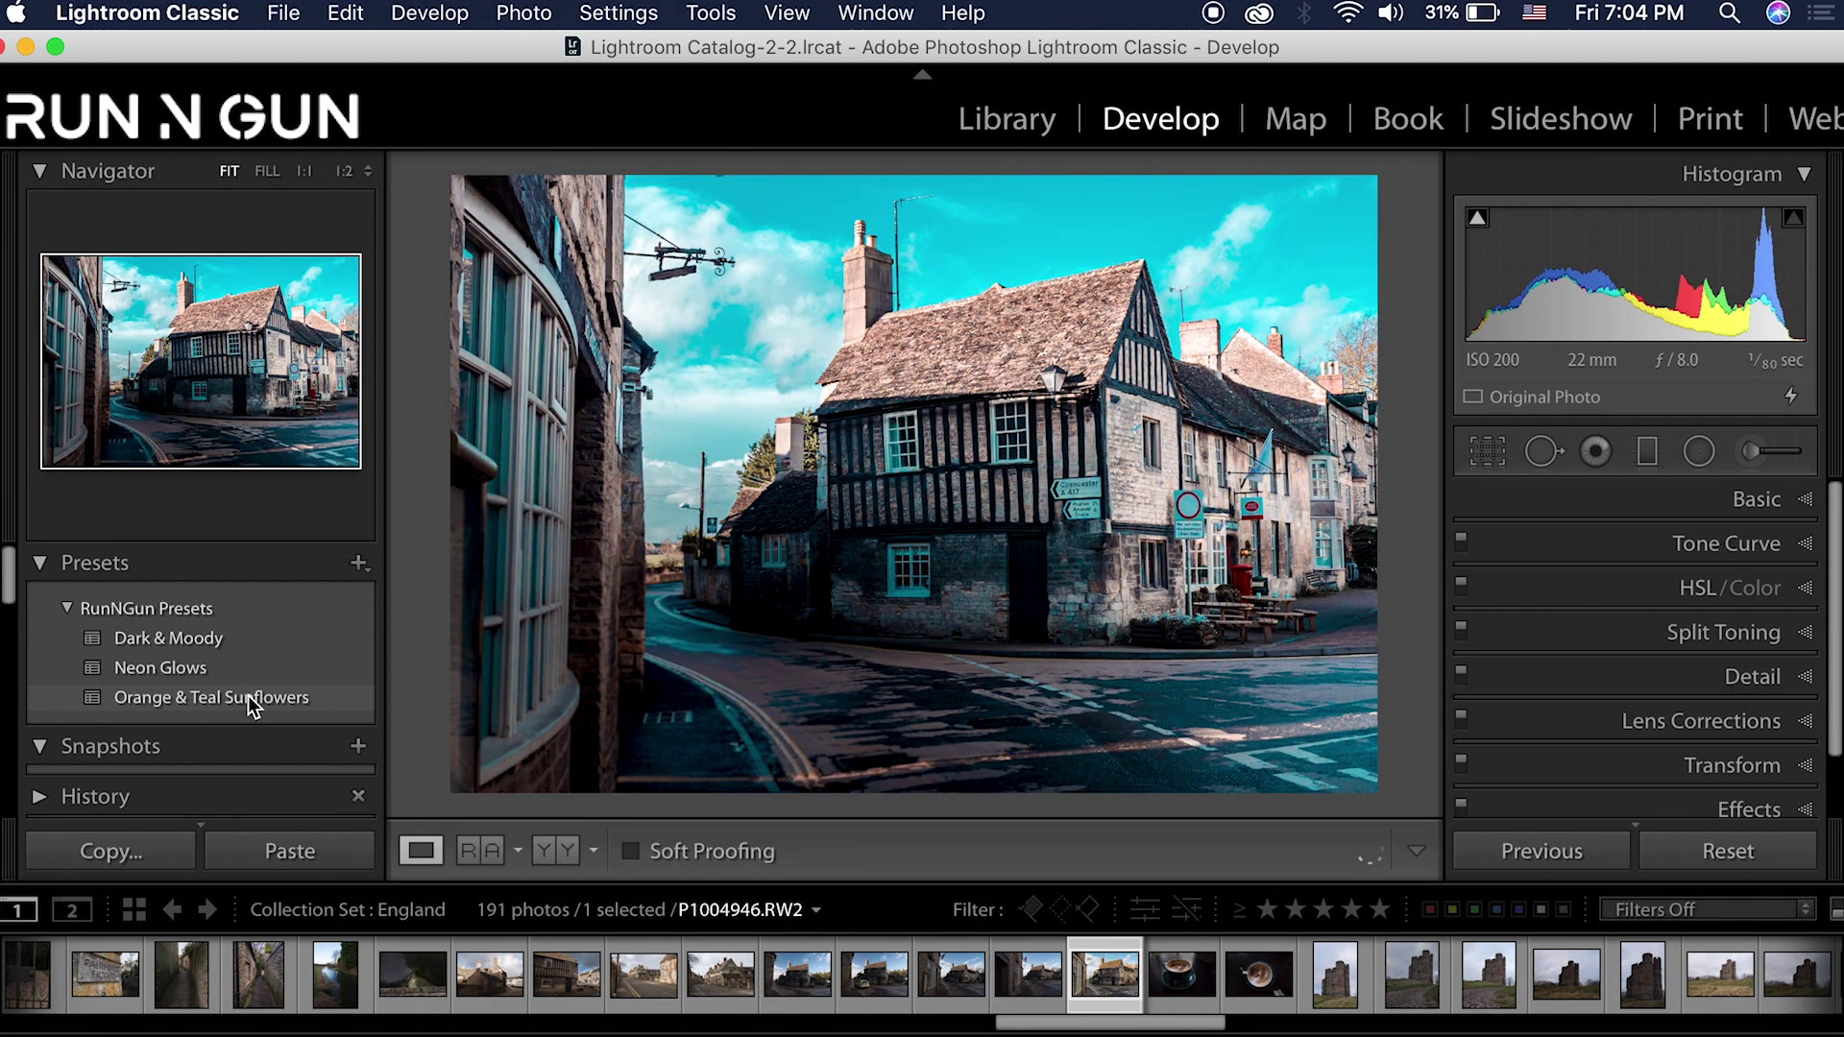